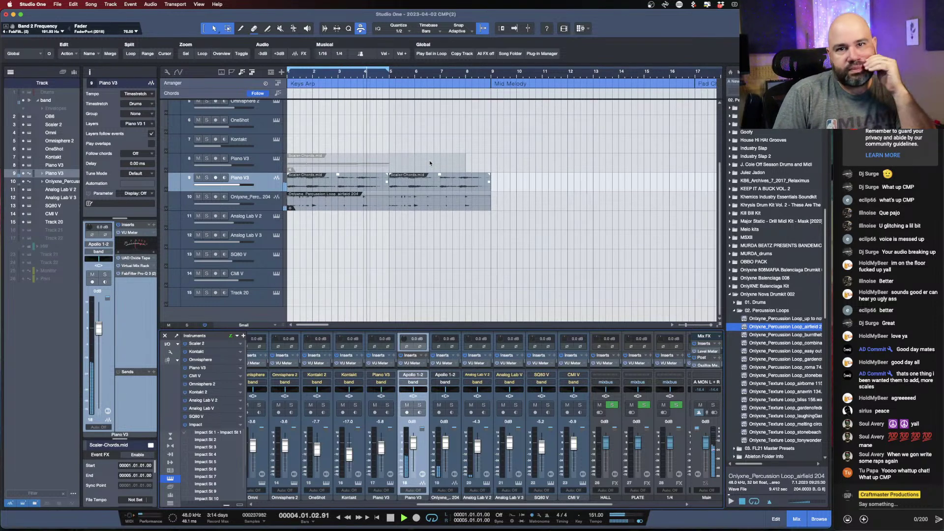
Stop the song playback and switch to the Chrome window with the producercourses.com page.
key("space")
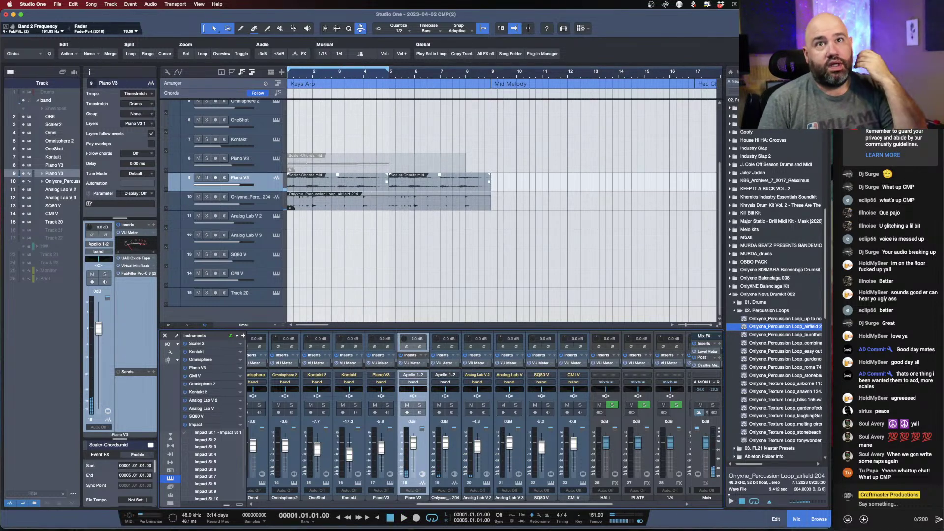
mouse_move(943, 275)
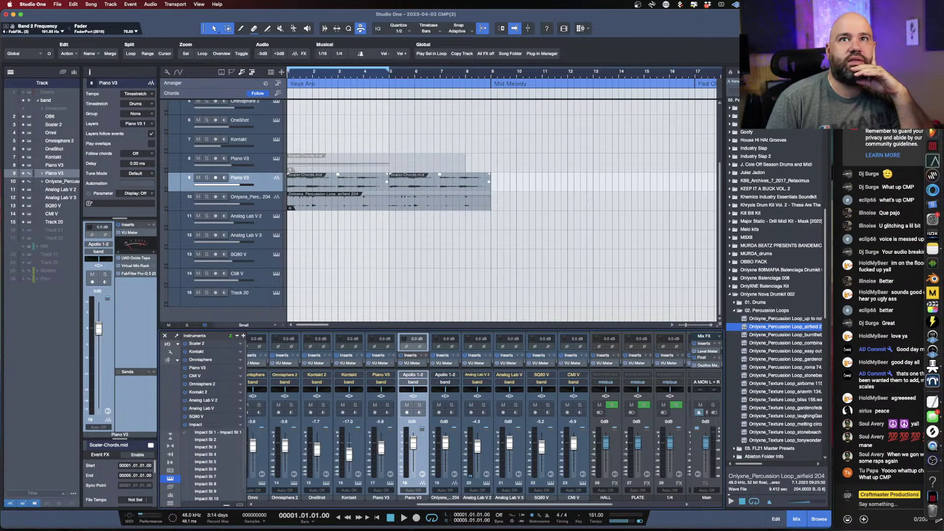
left_click(932, 98)
right_click(932, 98)
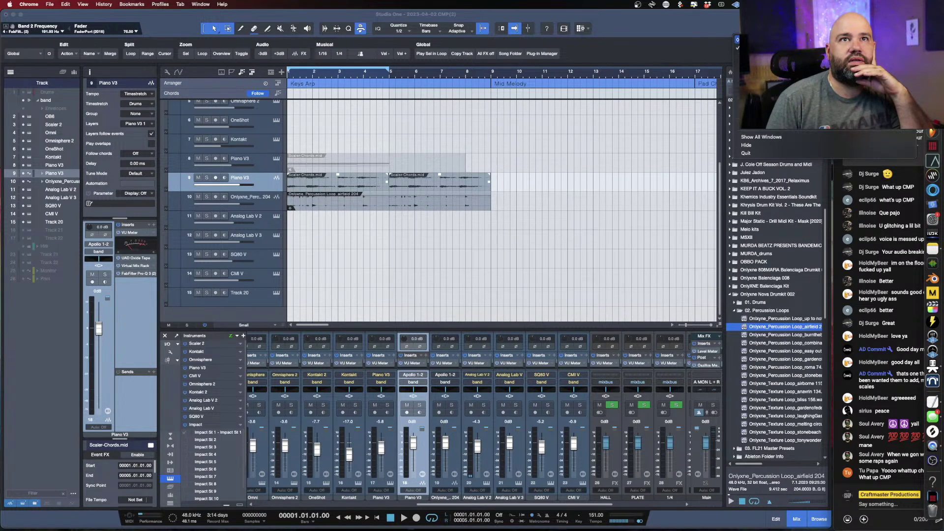
left_click(807, 39)
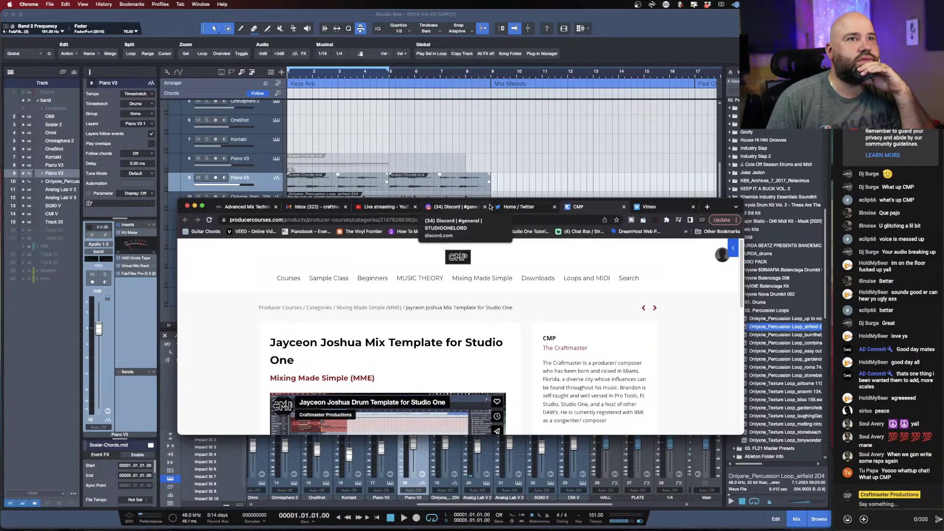
Load youtube.com in the tab showing Twitter and move the browser window farther up the screen.
left_click(515, 207)
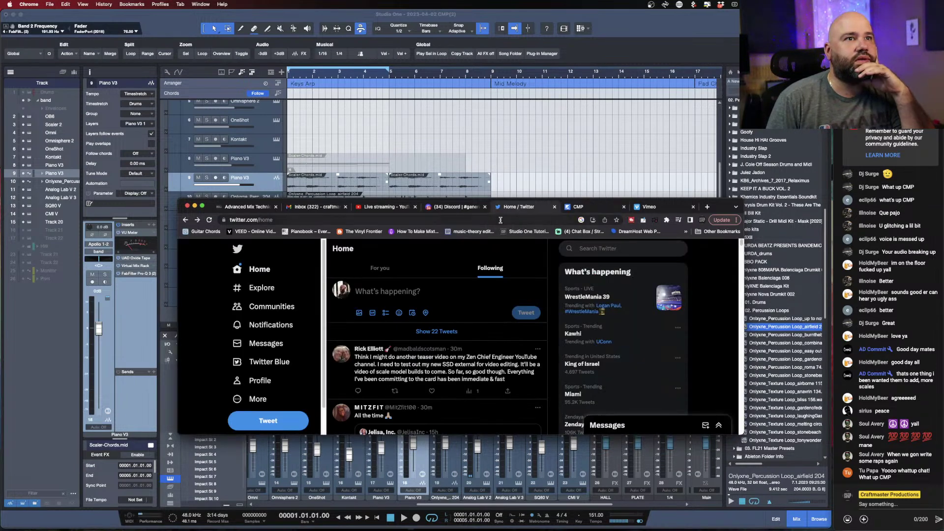
left_click(501, 220)
type("y")
key("Return")
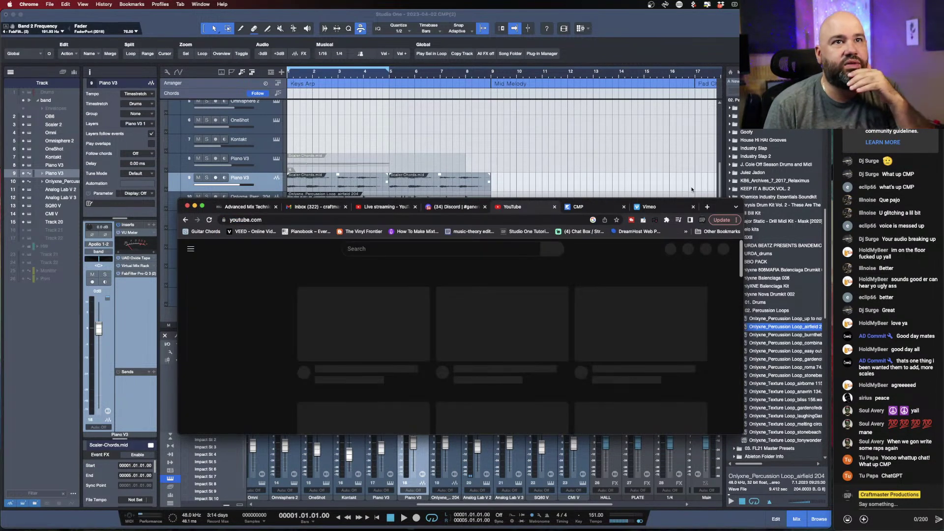
left_click_drag(688, 200, 688, 89)
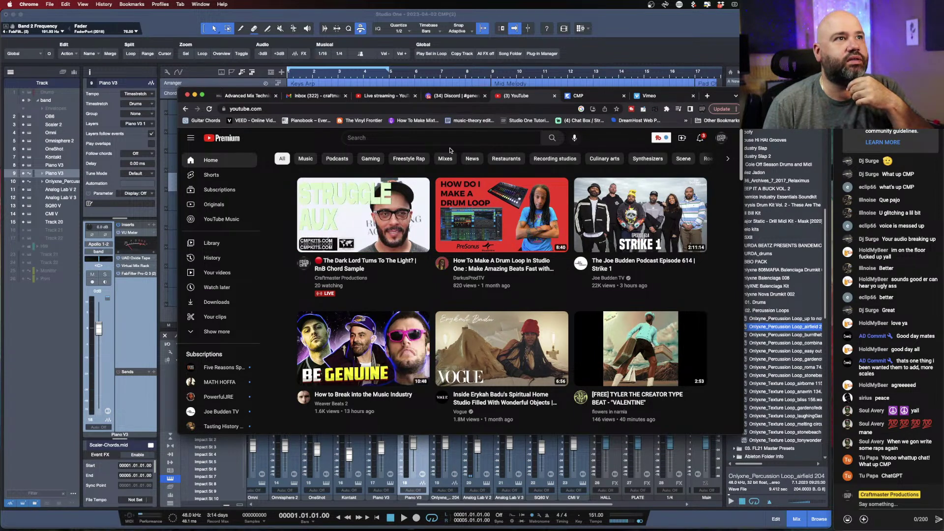
Search YouTube for "craftmaster productions grammy".
left_click(435, 139)
type("craft")
key("BackSpace")
key("BackSpace")
type("ft")
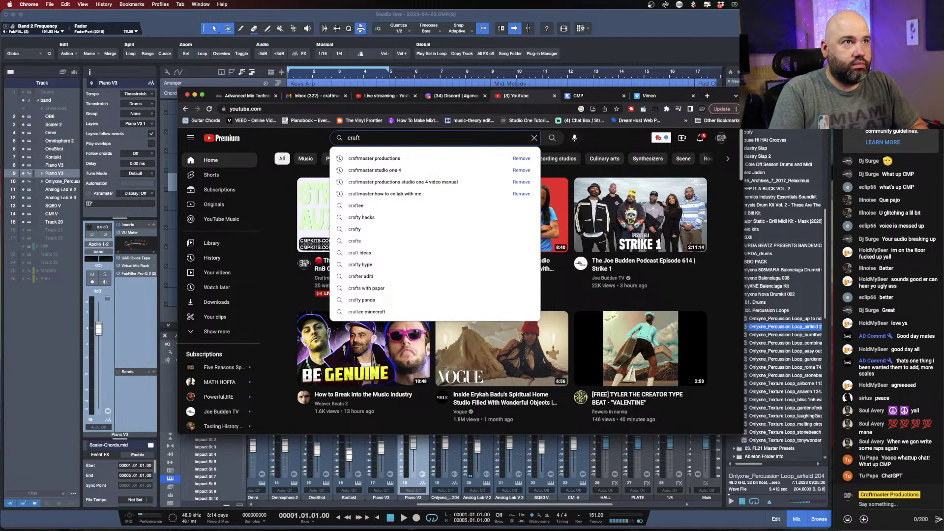
key("Down")
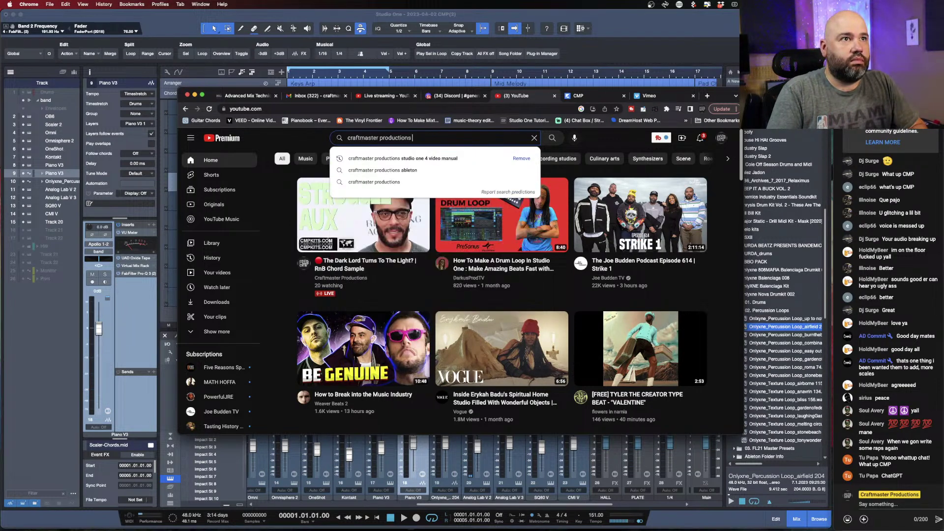
type("grammt")
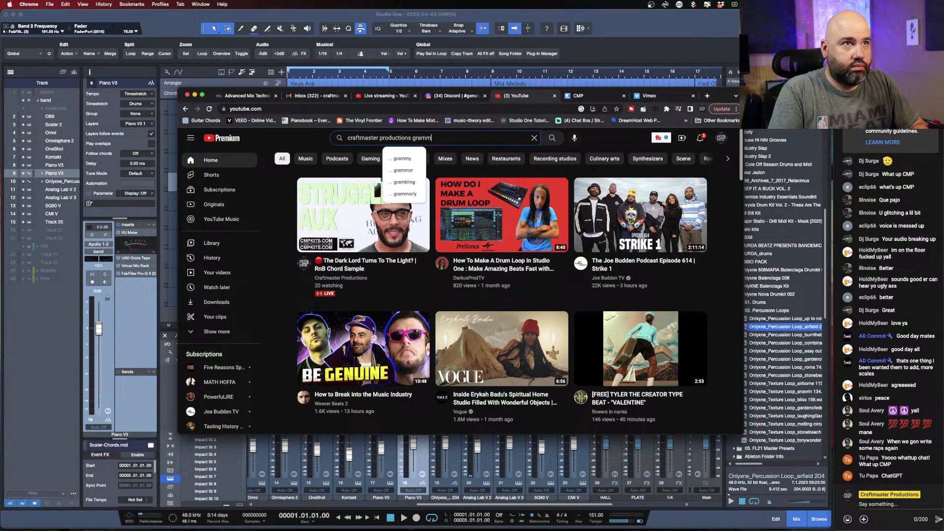
key("Down")
key("Return")
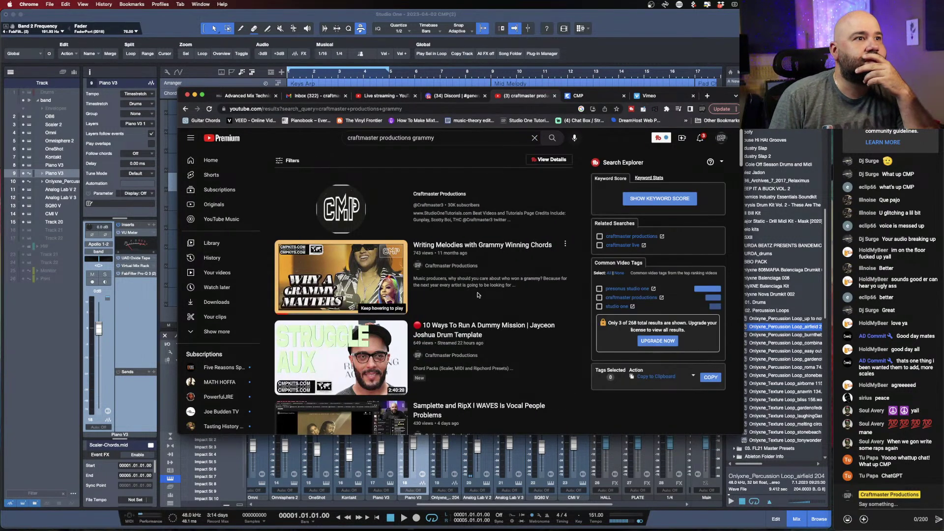
Find and open the video "How to Make RnB Samples for Lucky Daye" in the search results.
scroll(496, 264, "down", 1)
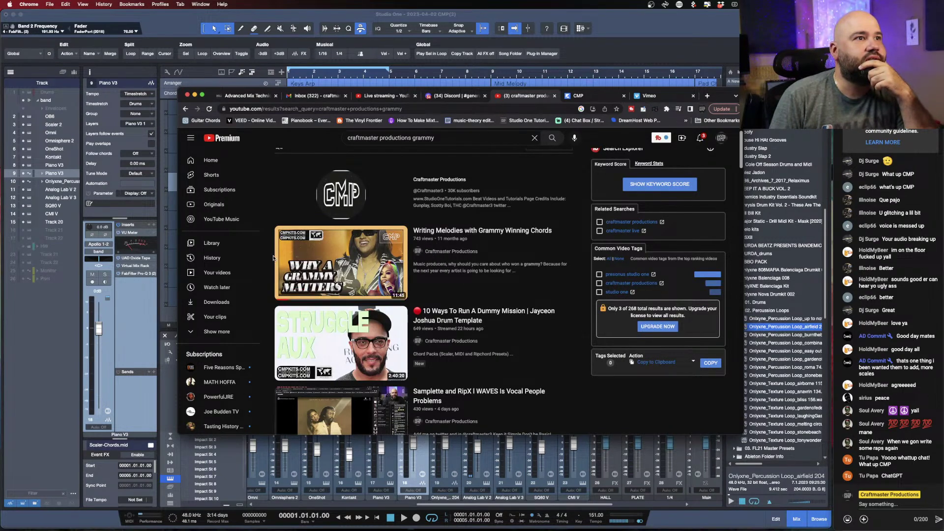
scroll(277, 260, "down", 3)
scroll(278, 260, "down", 12)
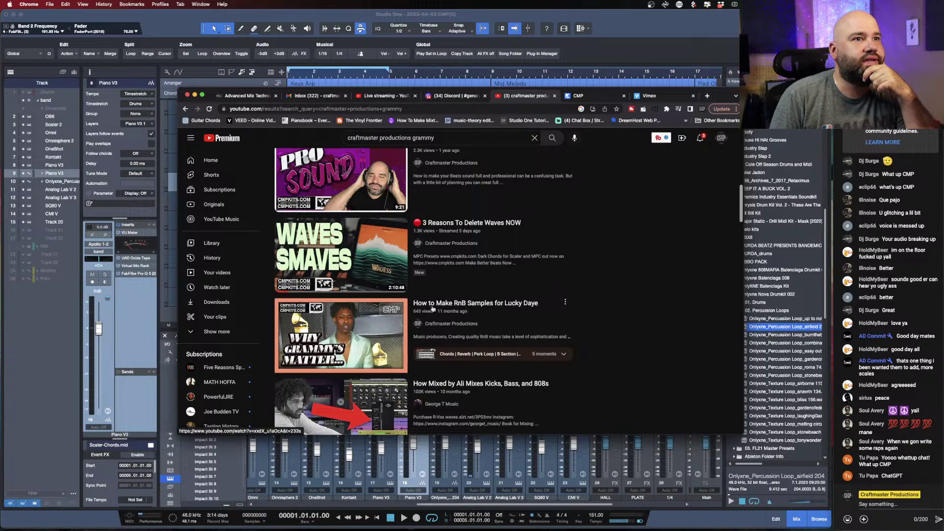
mouse_move(367, 311)
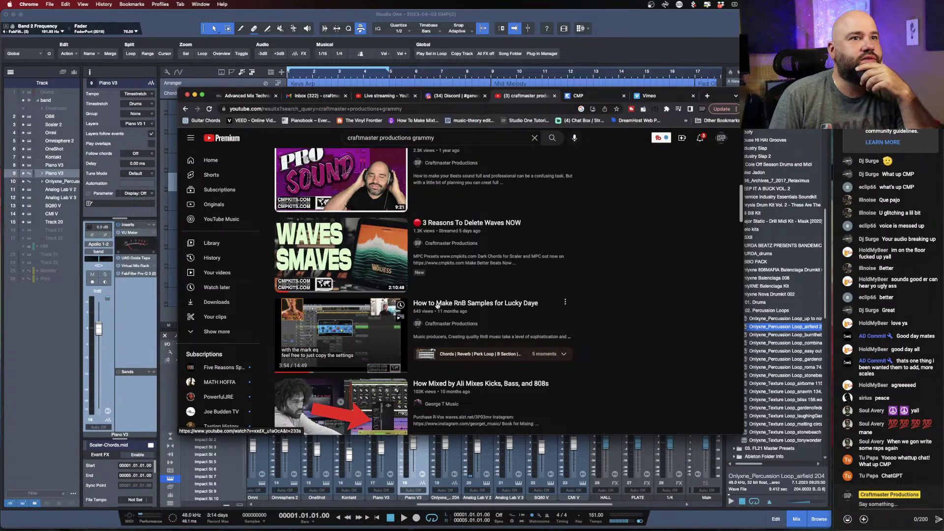
left_click(497, 307)
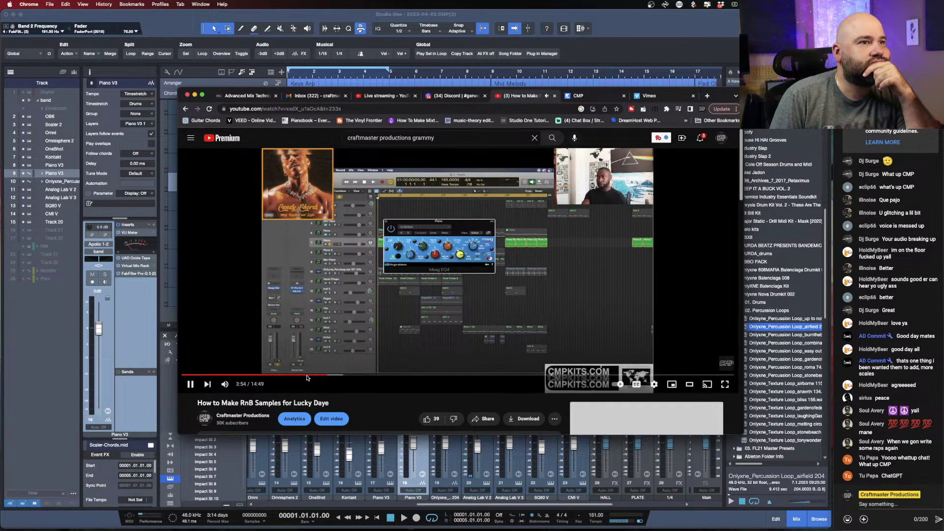
Skim the video between about 2:00 and 3:50 to review how the RnB chords are made.
left_click(269, 375)
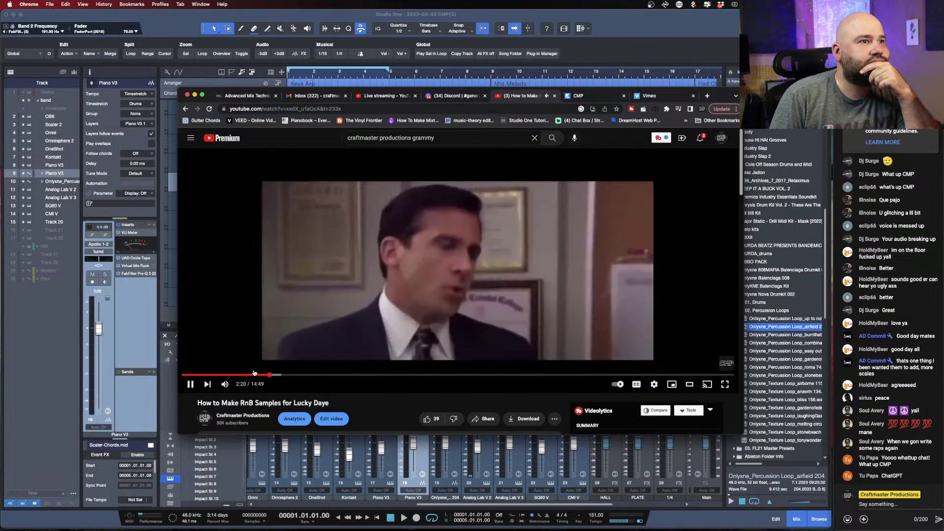
left_click_drag(255, 374, 262, 377)
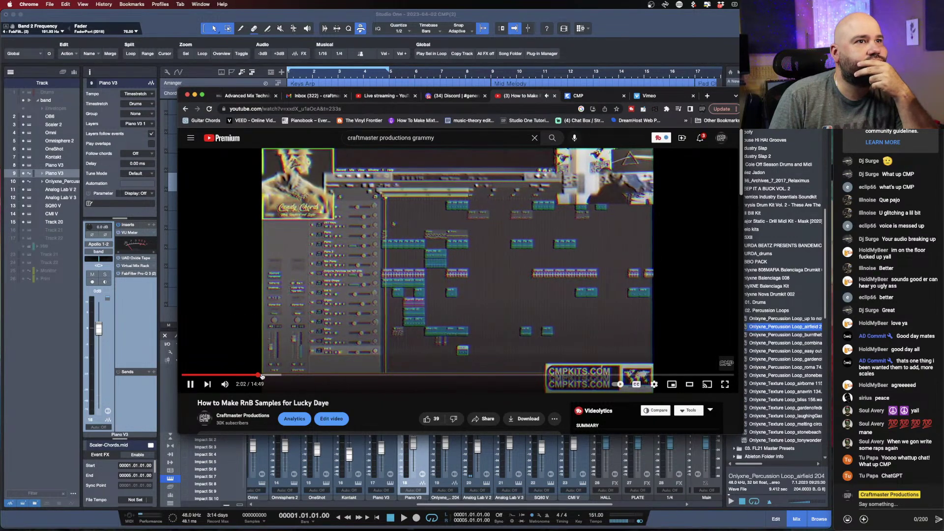
left_click(266, 376)
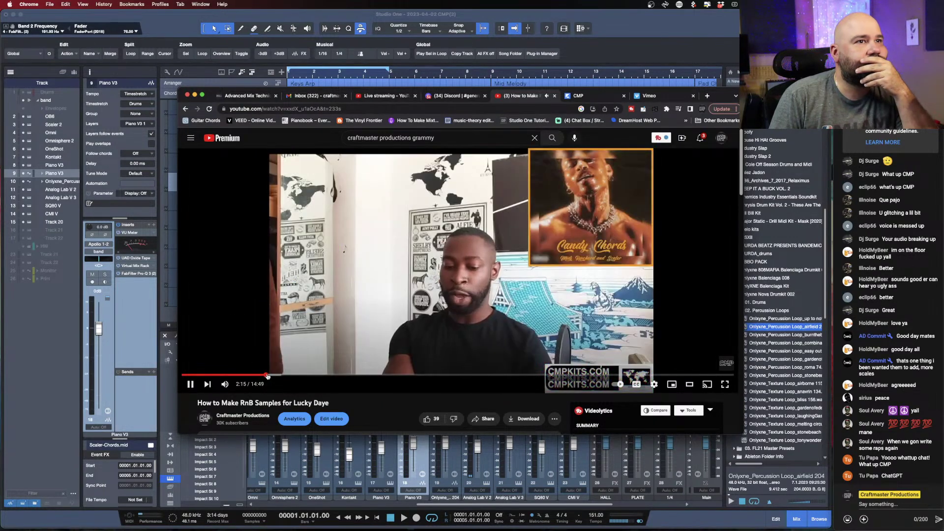
mouse_move(246, 385)
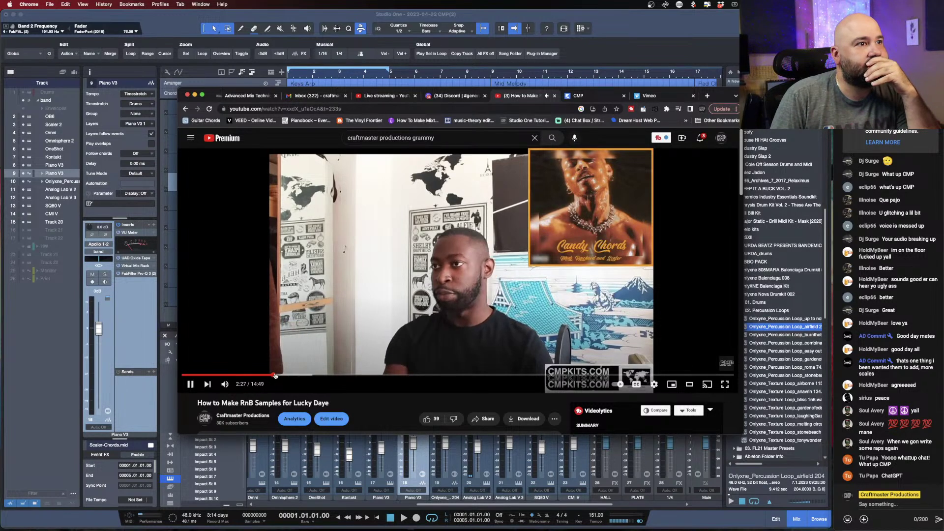
left_click(285, 376)
left_click(294, 375)
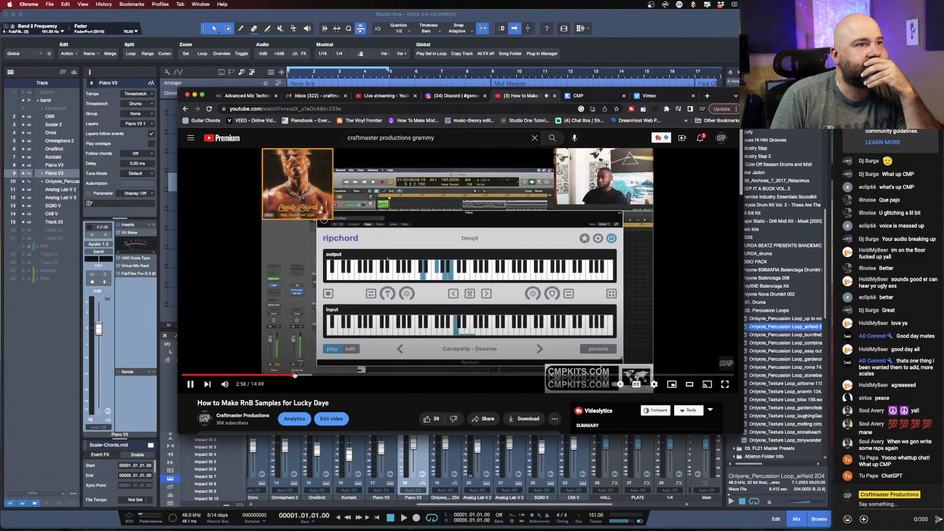
left_click_drag(294, 375, 320, 375)
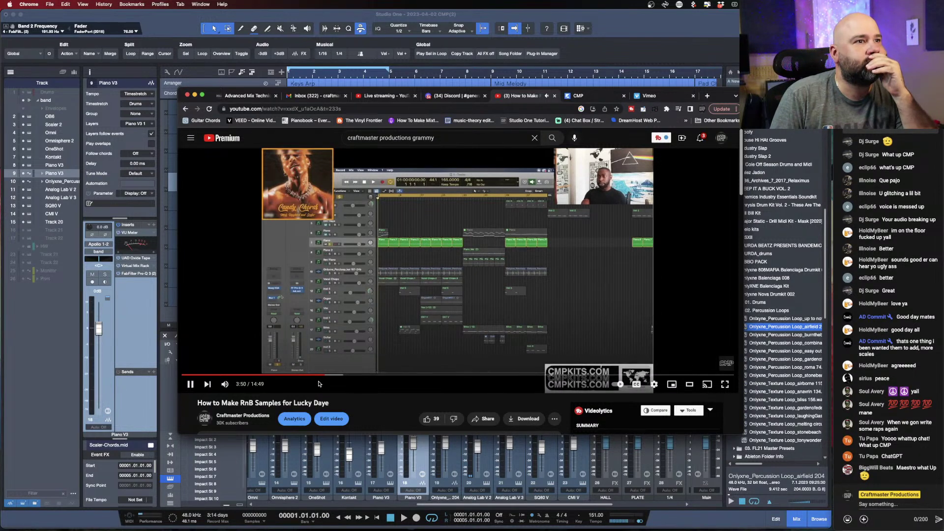
Pause the video, go back to 3:45, replay that passage and pause it again.
left_click(190, 384)
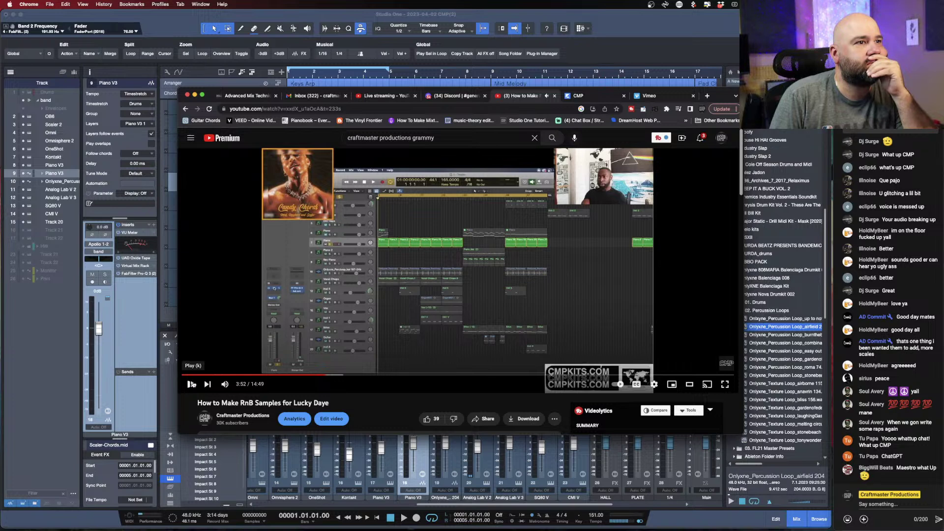
left_click(324, 375)
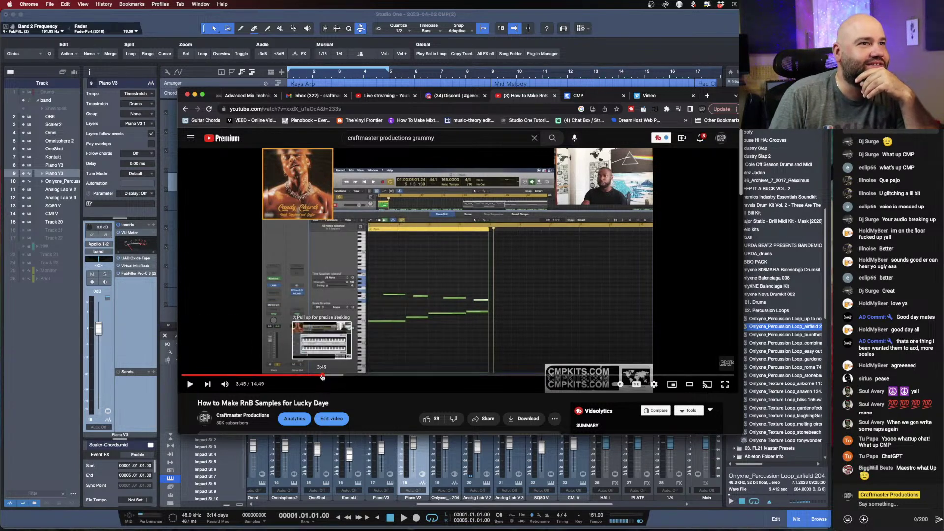
left_click(322, 376)
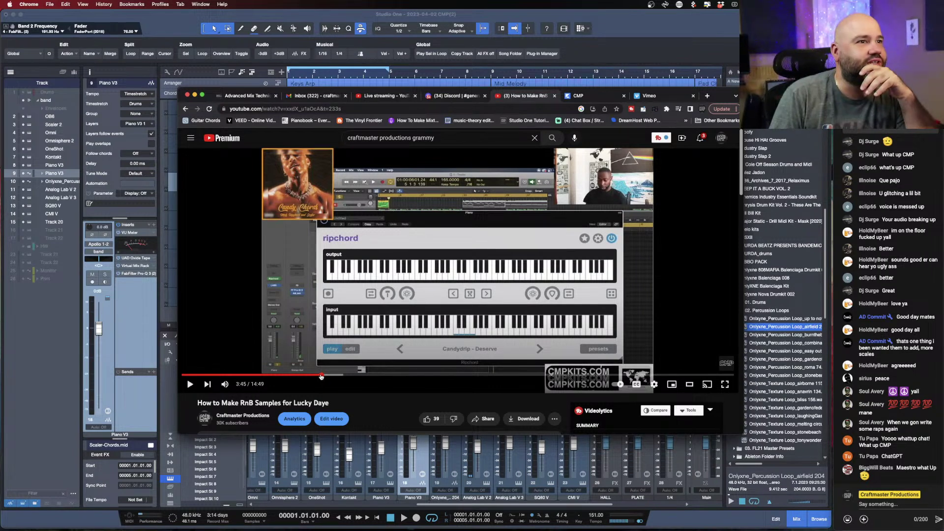
left_click(189, 385)
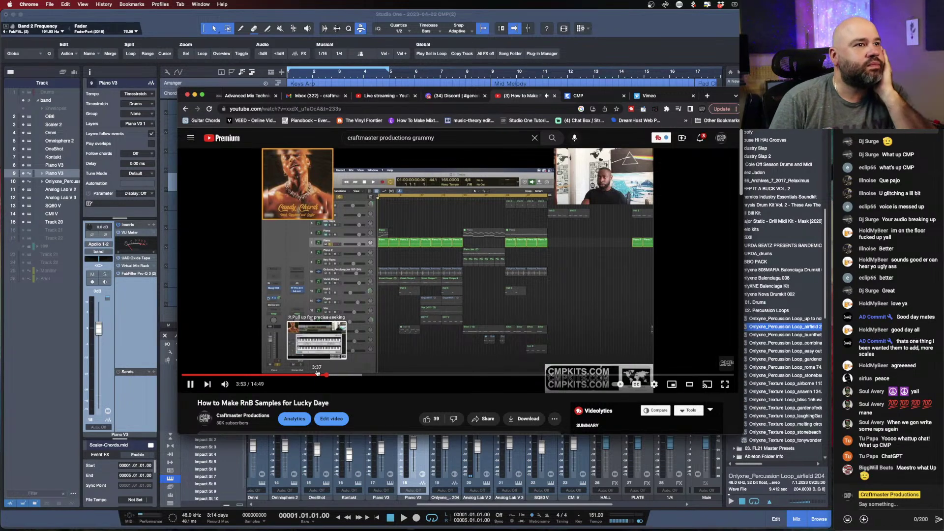
left_click(191, 384)
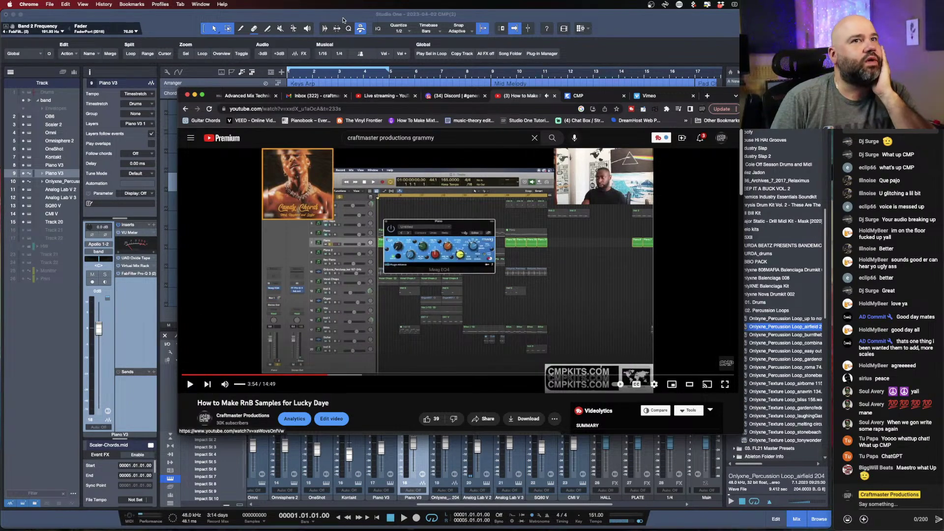
Minimize the browser, play back the looped section in Studio One, and stop it with the cursor at bar 9.
left_click(195, 95)
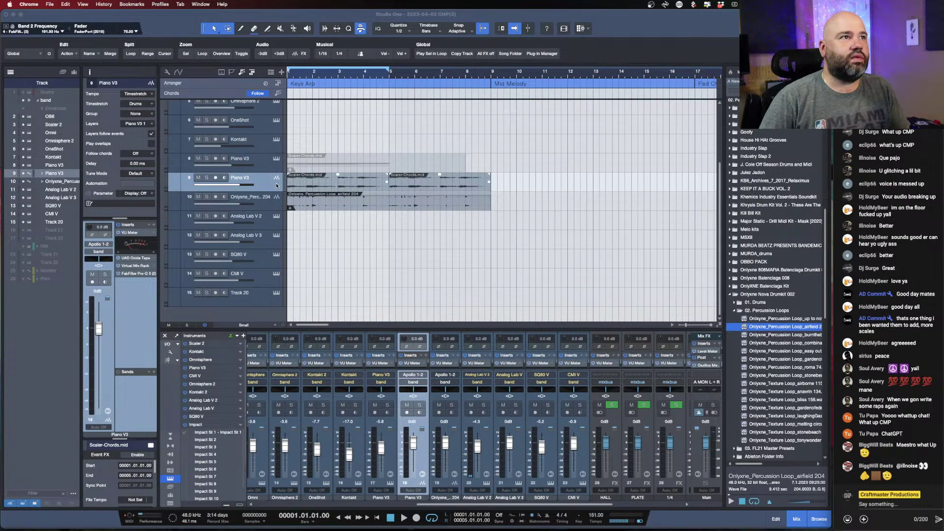
key("space")
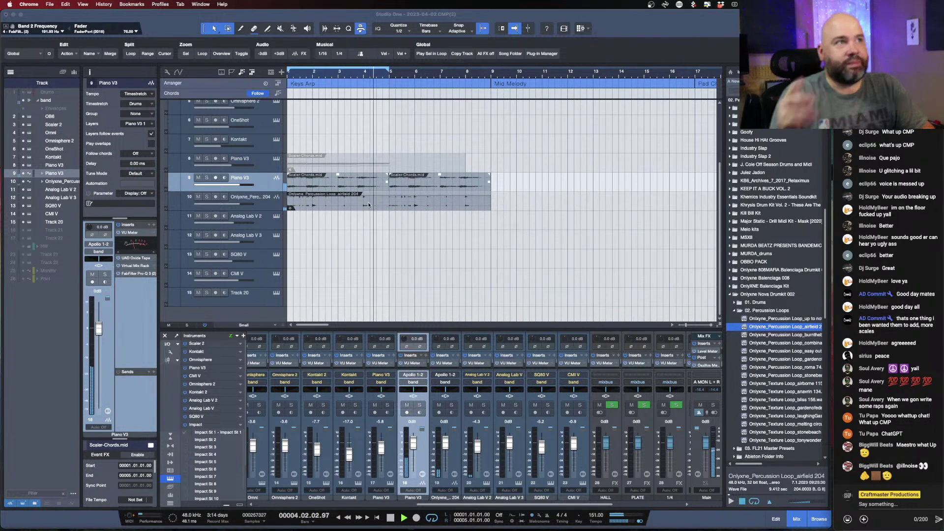
left_click(491, 154)
key("space")
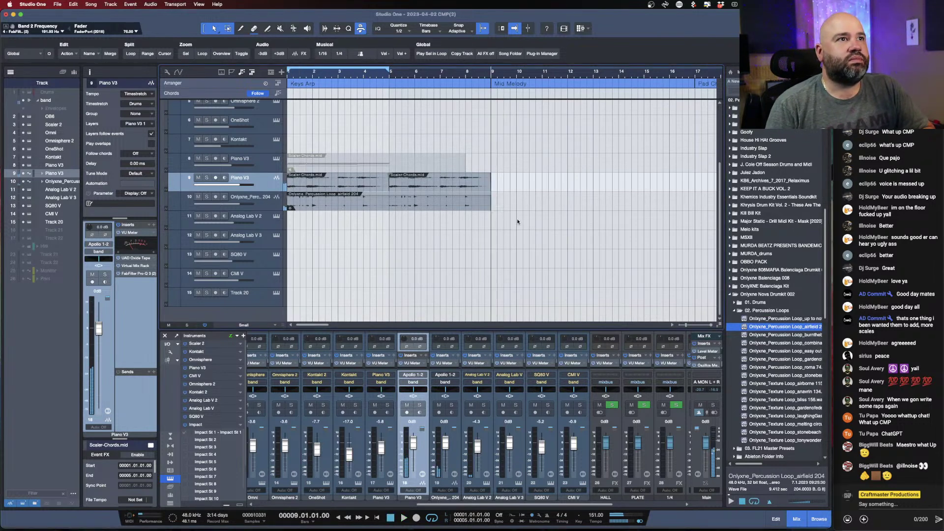
Select the Omni track and open its Omnisphere instrument window.
scroll(305, 164, "up", 2)
left_click_drag(315, 206, 278, 122)
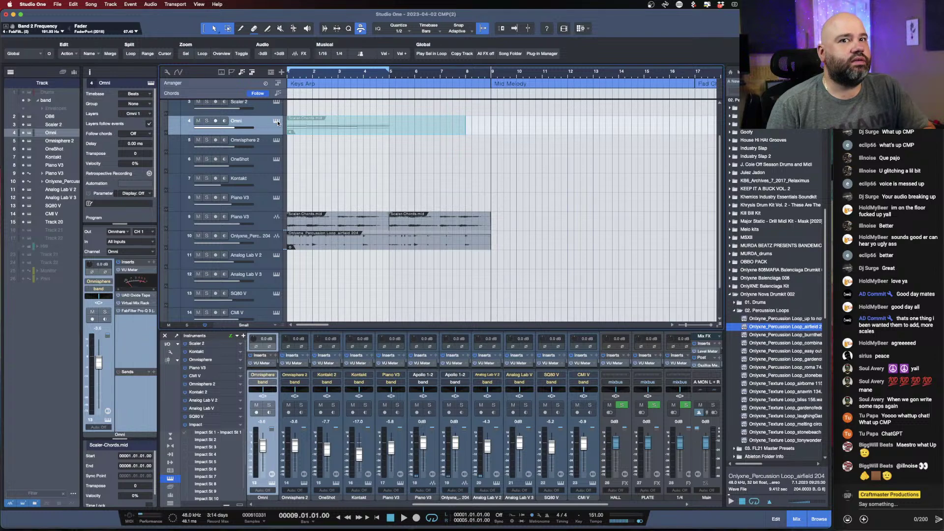
left_click(277, 121)
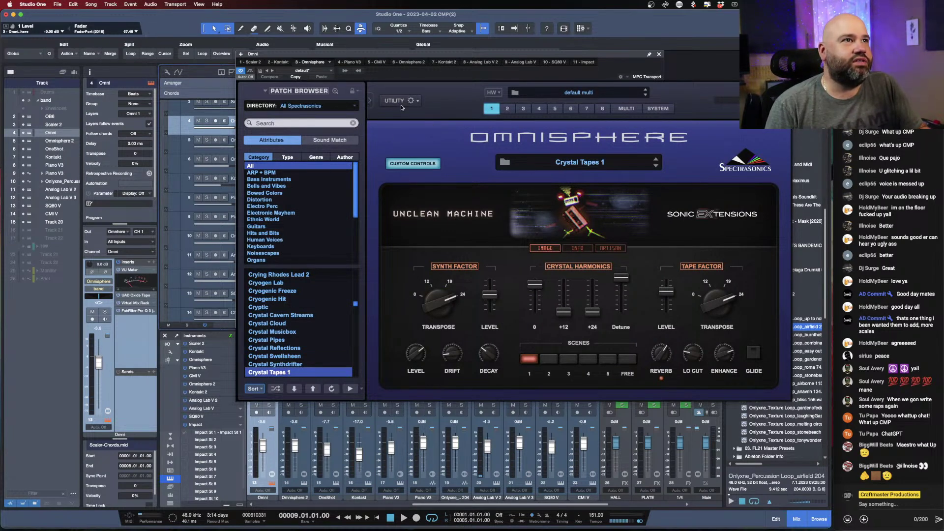
Load the Arthouse Cinema Piano patch from the Keyboards category of Omnisphere's Unclean Machine directory.
left_click(357, 108)
mouse_move(327, 214)
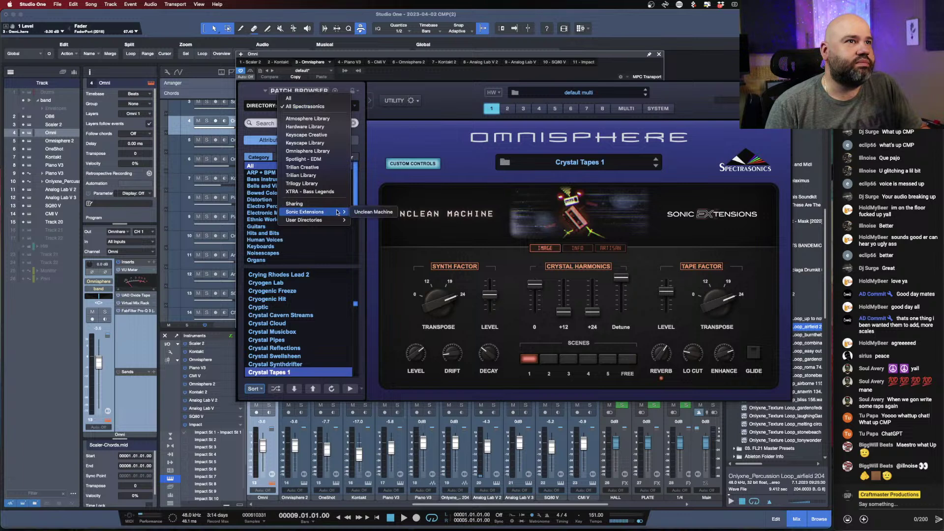
left_click(367, 212)
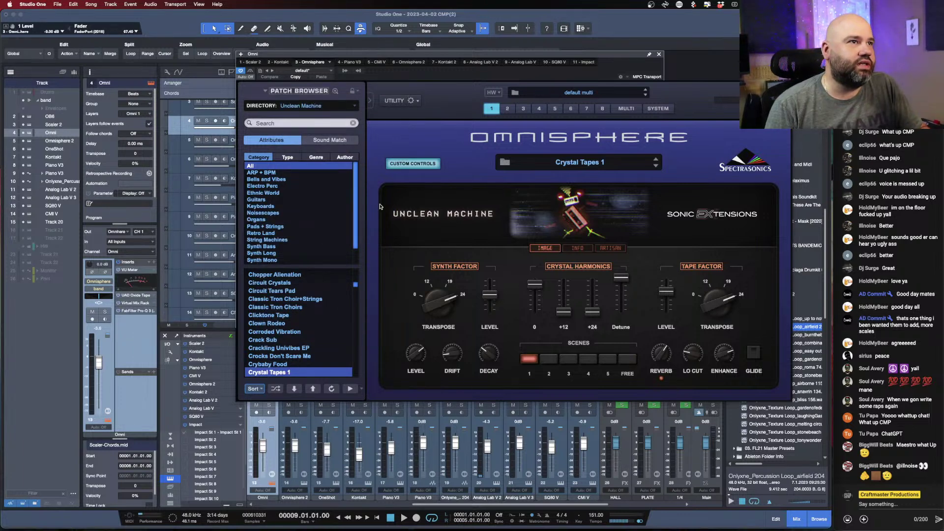
left_click(268, 206)
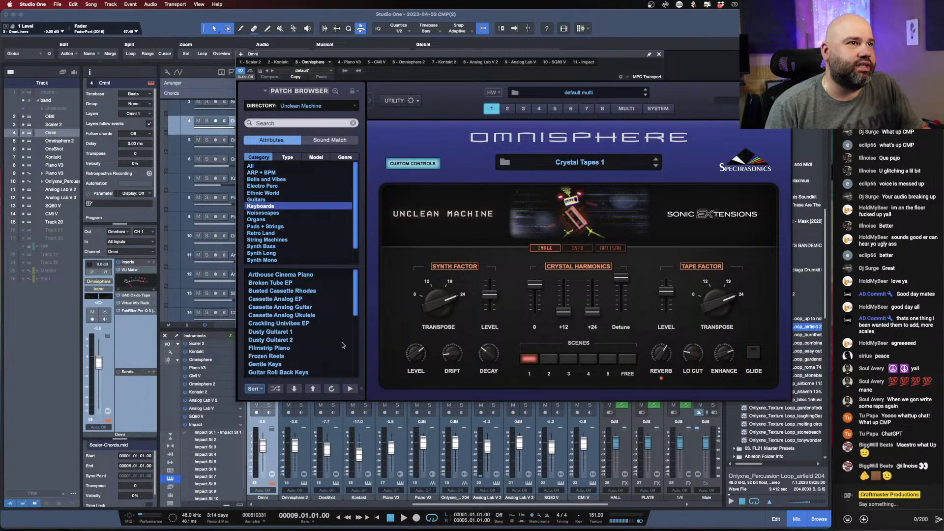
left_click(296, 275)
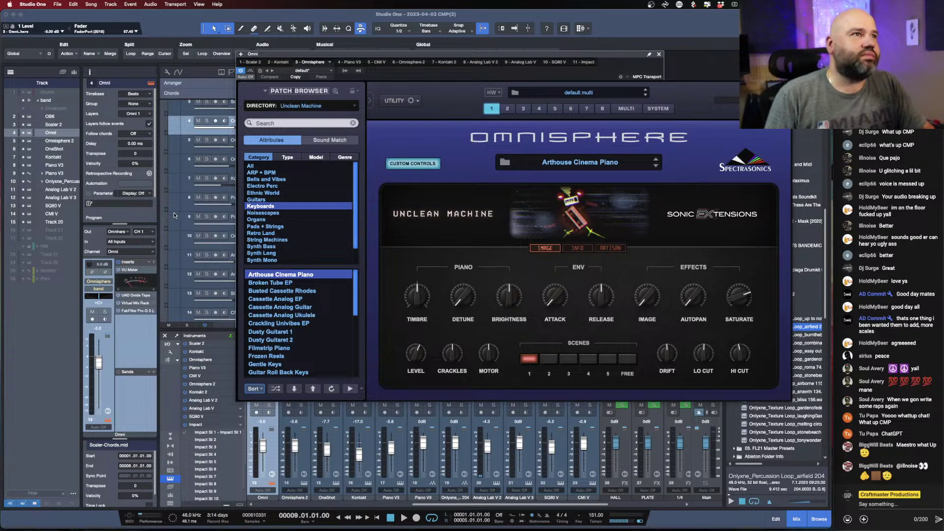
Arm the Omni track for recording, dismiss the UAD plug-in notice and switch the Arthouse Cinema Piano patch to scene 4.
left_click(216, 121)
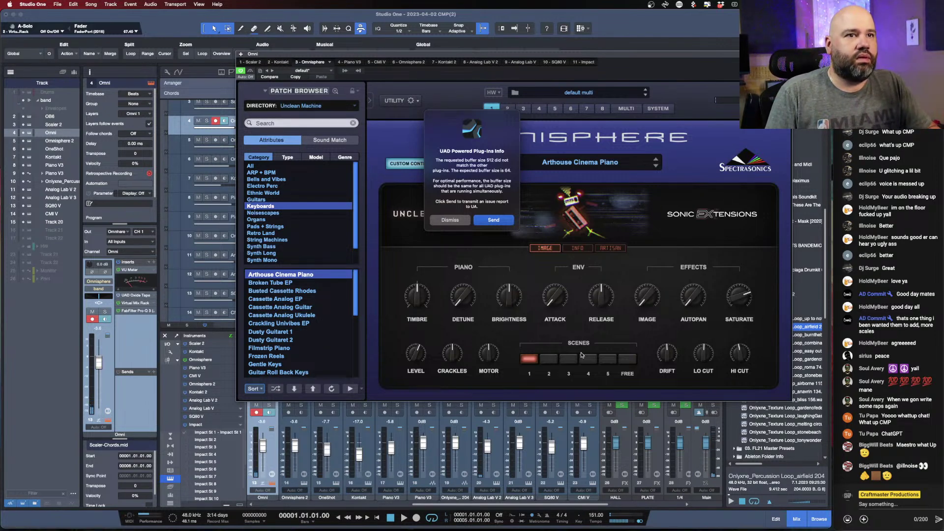
left_click(464, 221)
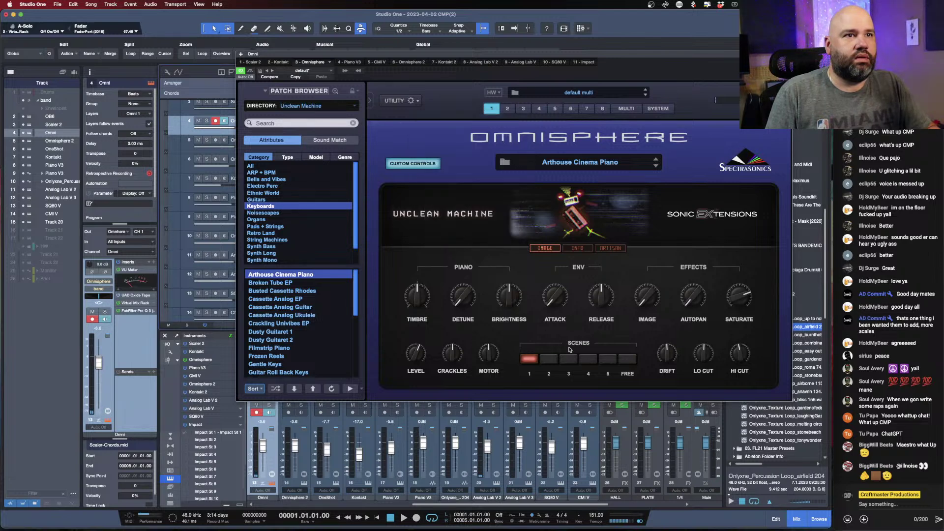
left_click(587, 360)
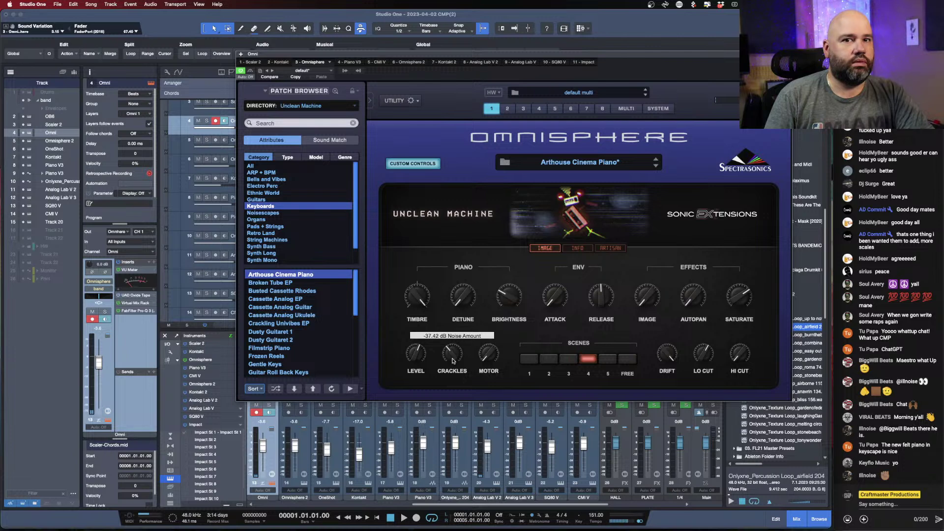
Start playback, close the Omnisphere window and open the Omni track's Scaler-Chords part in an enlarged note editor.
key("space")
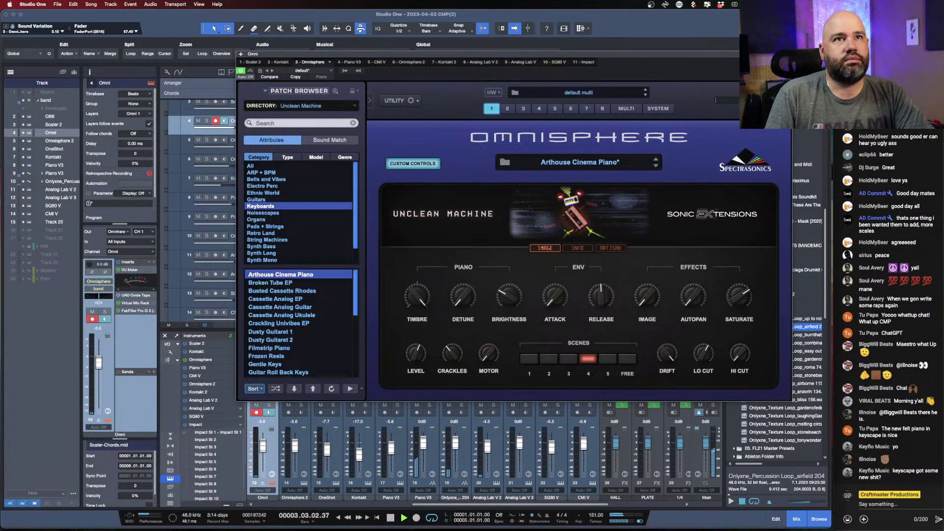
key("Escape")
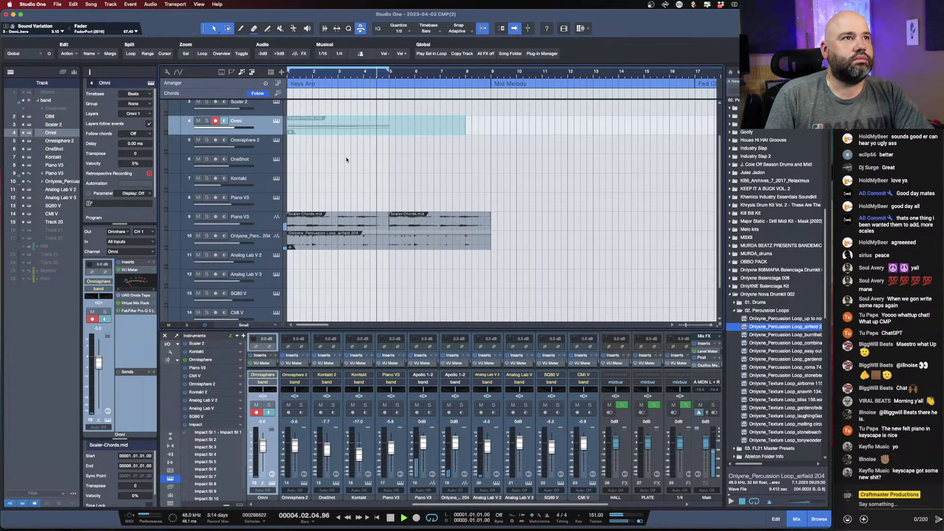
double_click(338, 131)
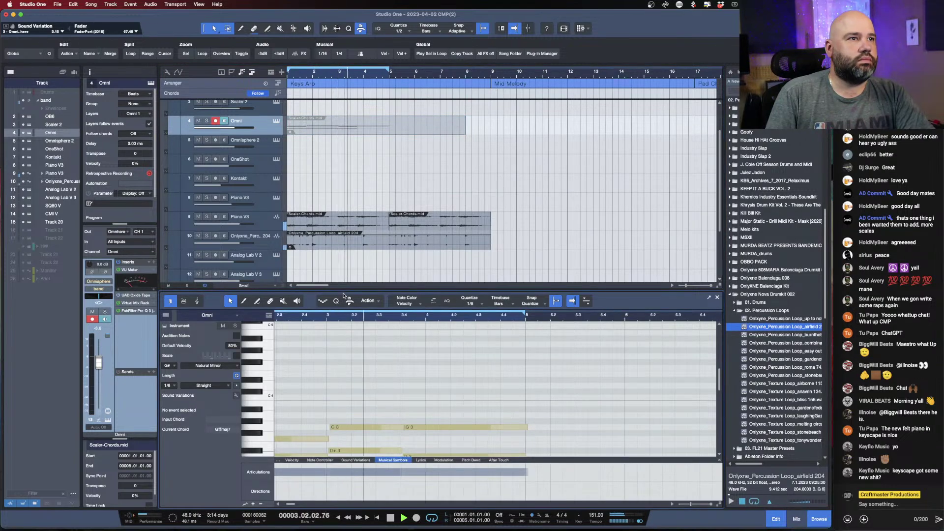
left_click_drag(346, 290, 346, 226)
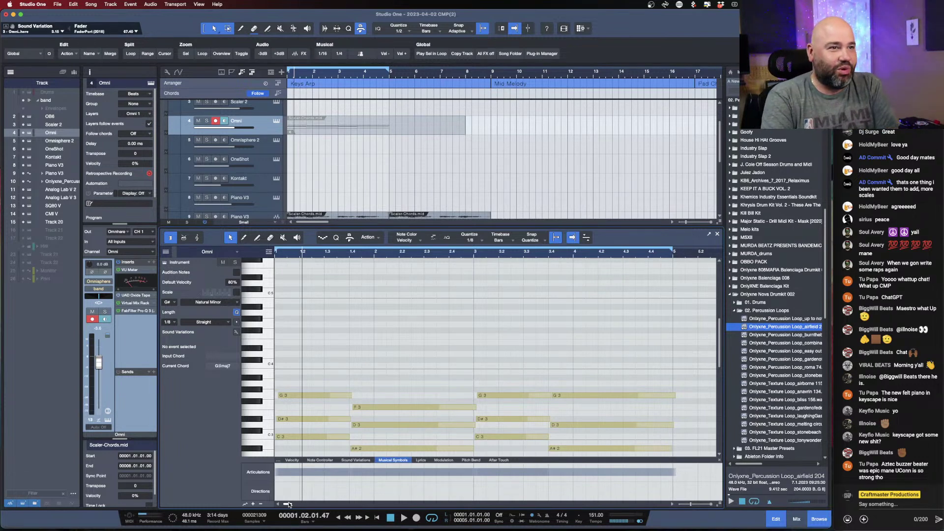
Record a D#4, D4, D#4, D4 piano melody over the chords on the Omni track, starting from bar 1.
key("comma")
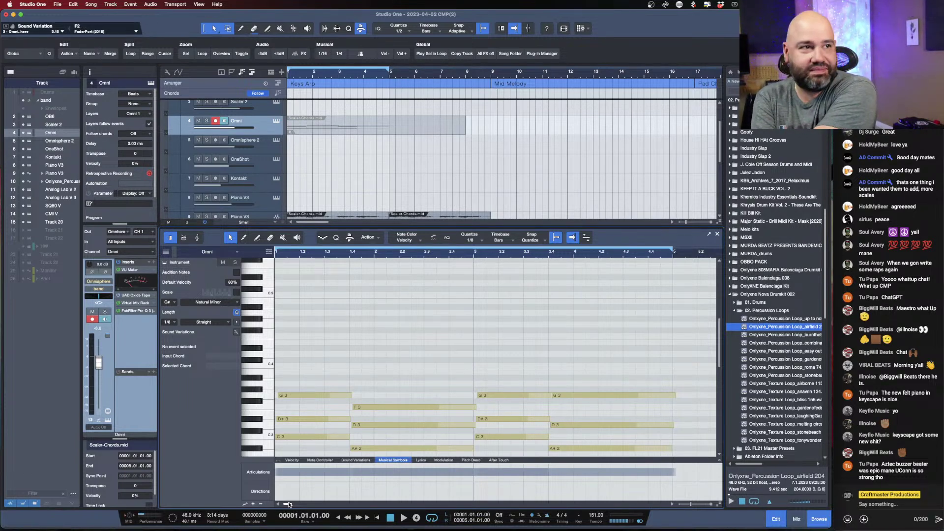
key("KP_Multiply")
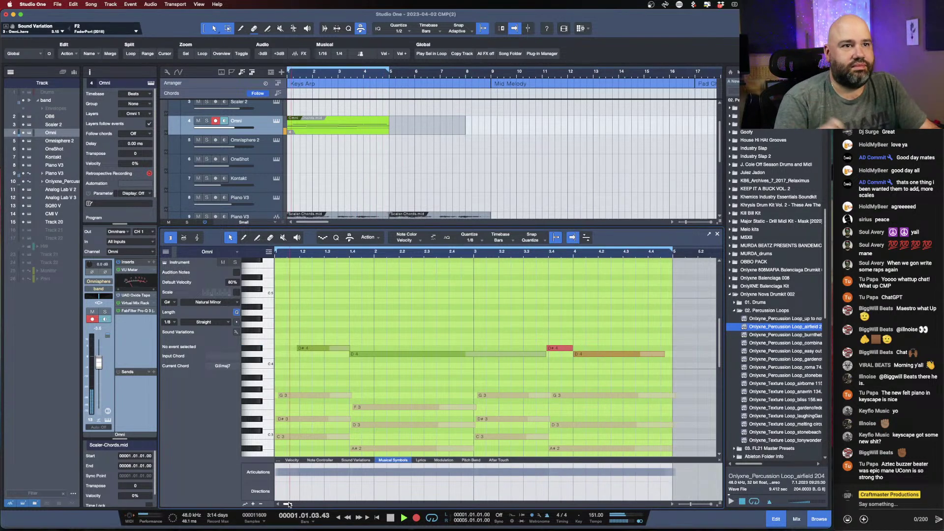
key("space")
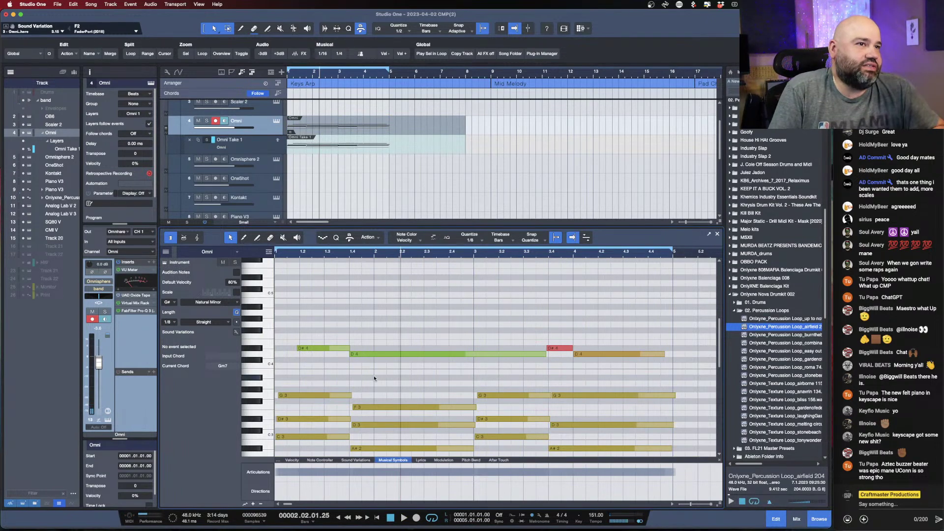
Tighten the starts of the two recorded D#4 notes, with the second one starting at 3.04.01.00.
mouse_move(302, 351)
left_click_drag(302, 351, 297, 348)
left_click(548, 348)
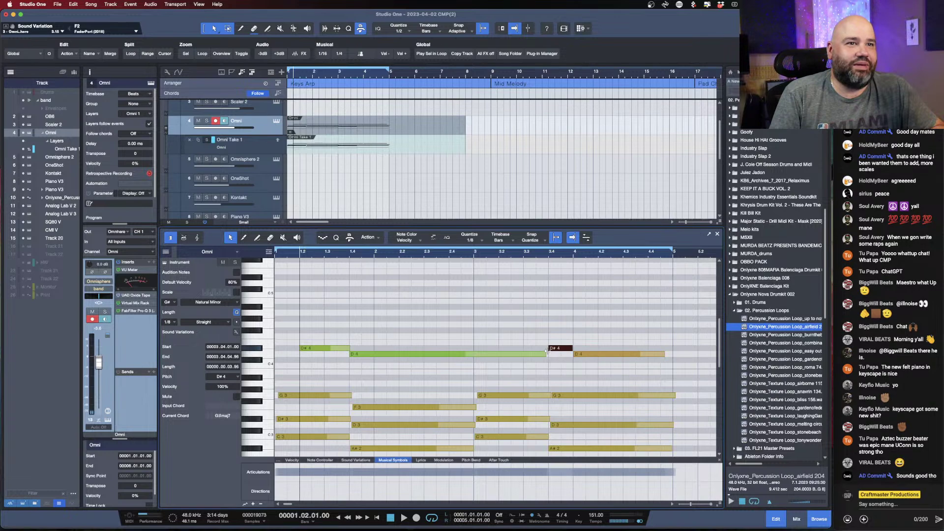
left_click_drag(605, 367, 300, 349)
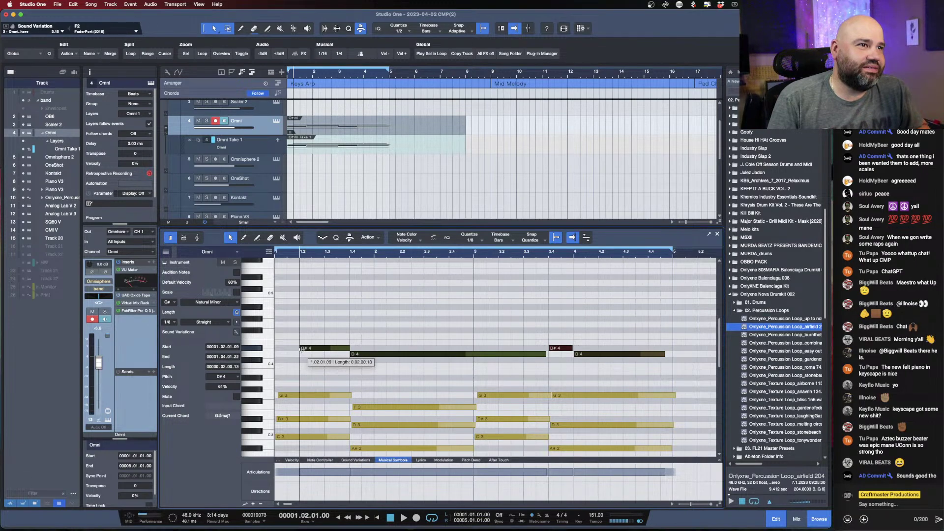
left_click_drag(301, 349, 301, 349)
left_click(370, 320)
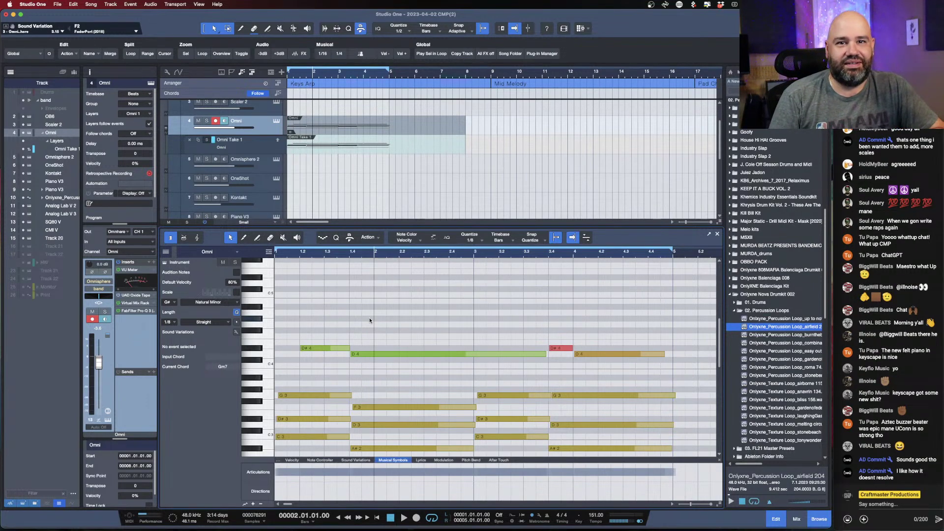
Play back the recorded melody and hide the Omni track's take layer.
key("space")
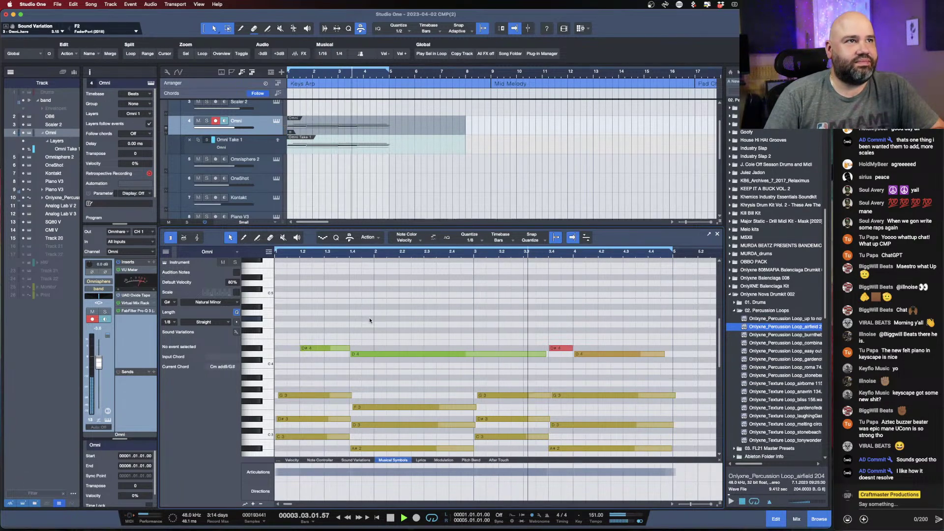
key("space")
left_click_drag(323, 375, 565, 465)
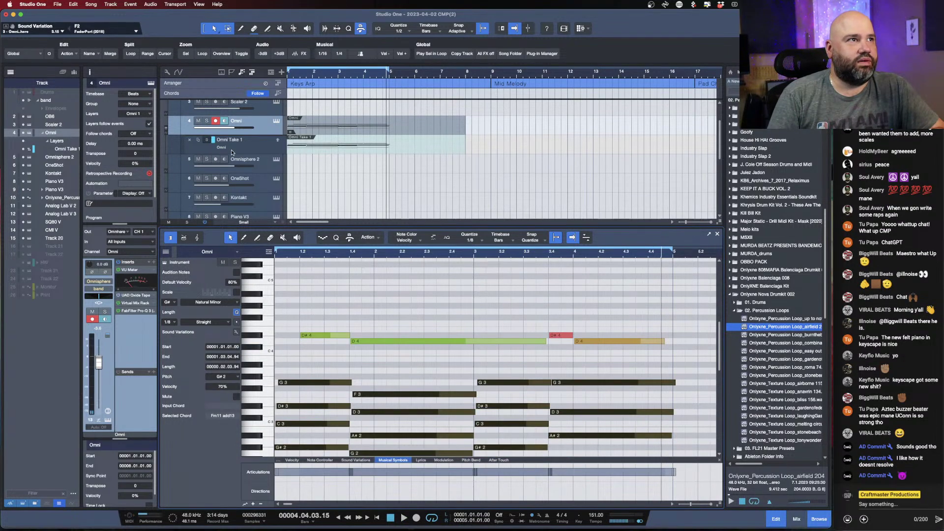
left_click(191, 142)
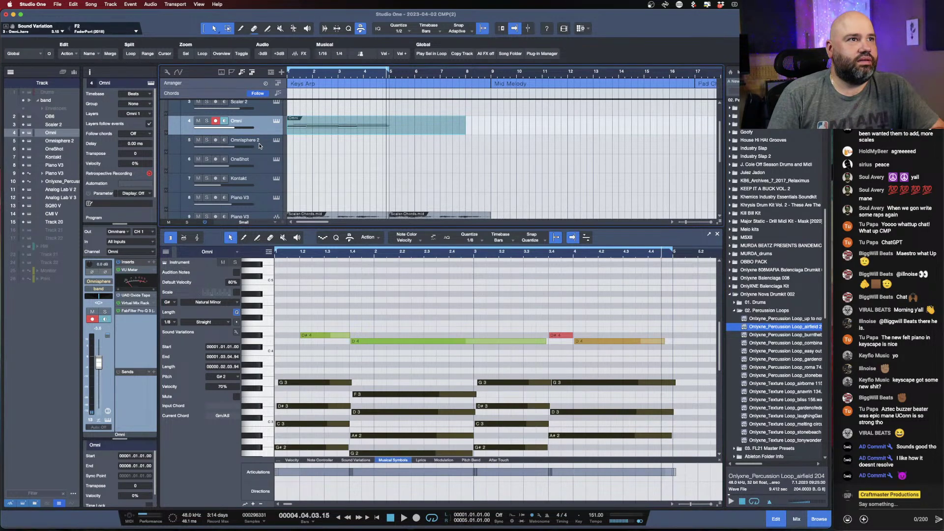
Mute all the chord notes below the melody in the Omni part.
scroll(266, 153, "down", 1)
scroll(386, 182, "down", 1)
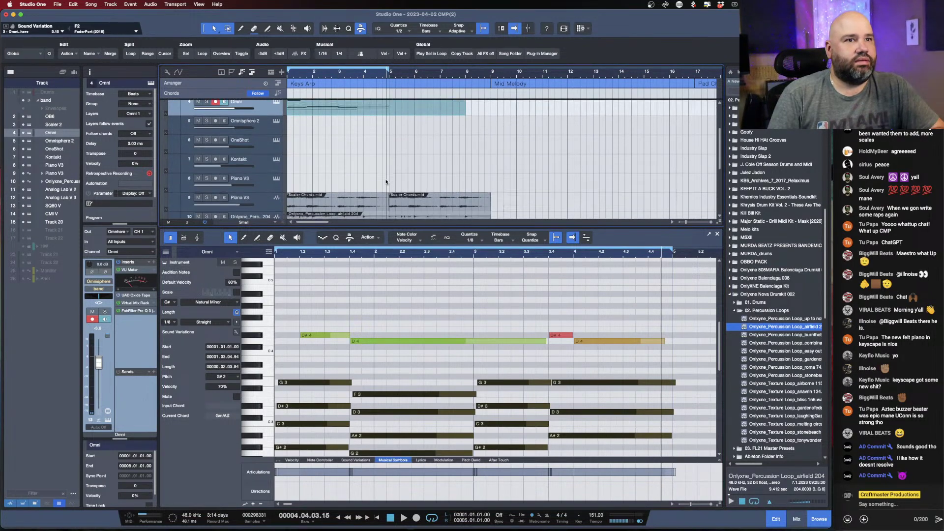
scroll(550, 378, "down", 2)
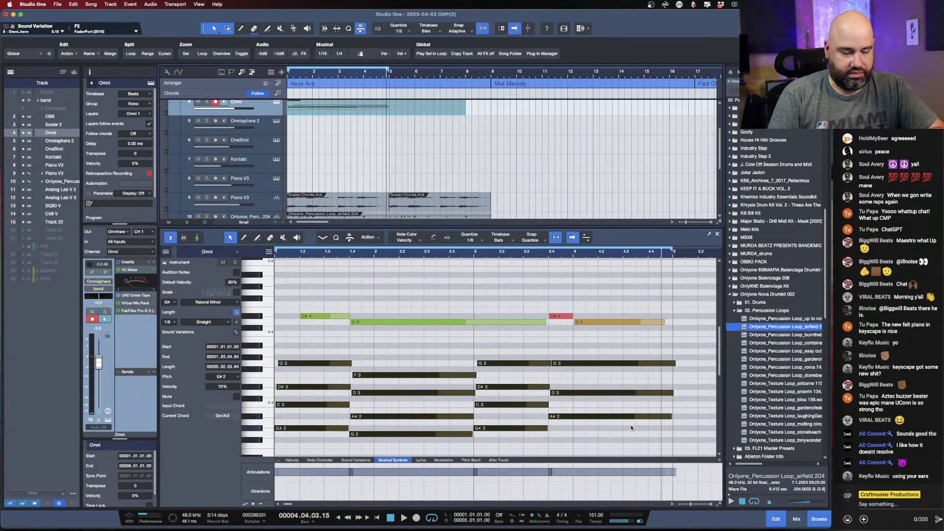
key("shift+m")
key("shift+m")
left_click(612, 424)
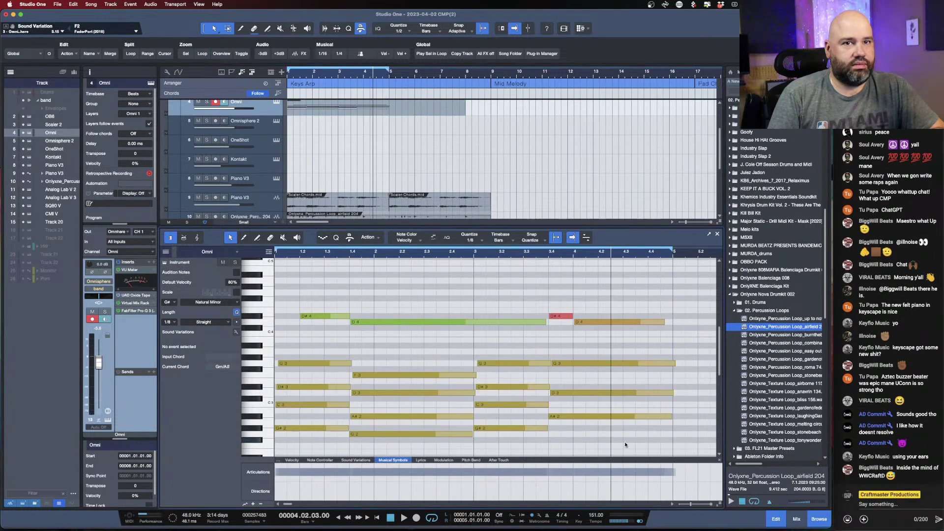
left_click_drag(636, 442, 320, 345)
key("shift+m")
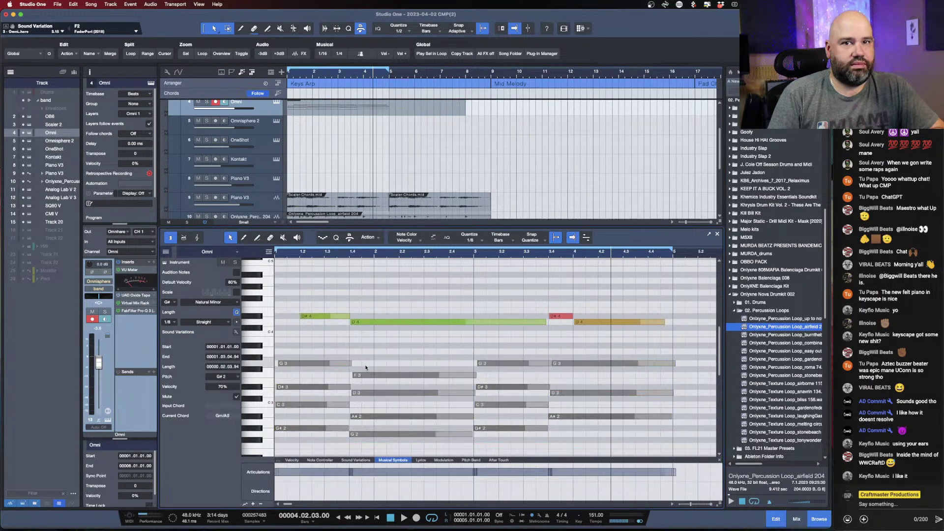
Add a two-bar G#3 note from bar 1 to the start of bar 3 and listen to it with the melody.
key("space")
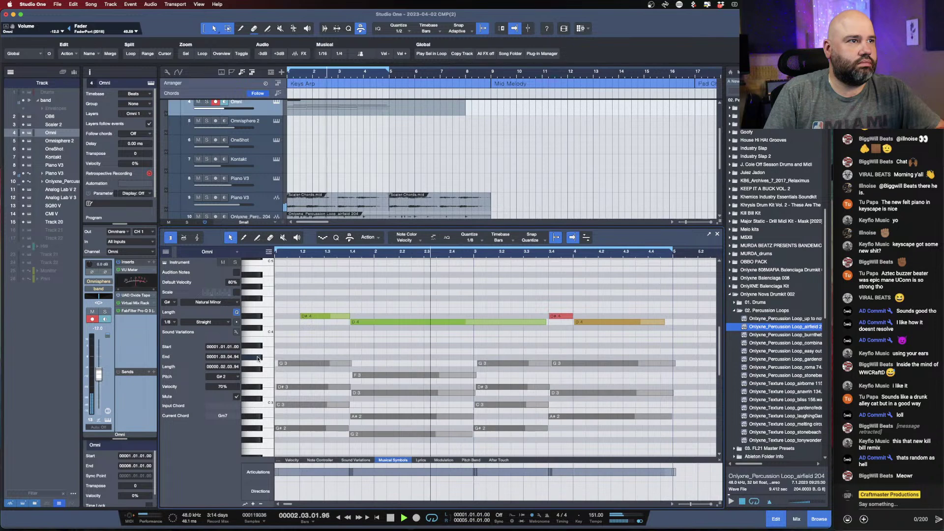
key("space")
left_click(277, 358)
left_click_drag(277, 357, 443, 359)
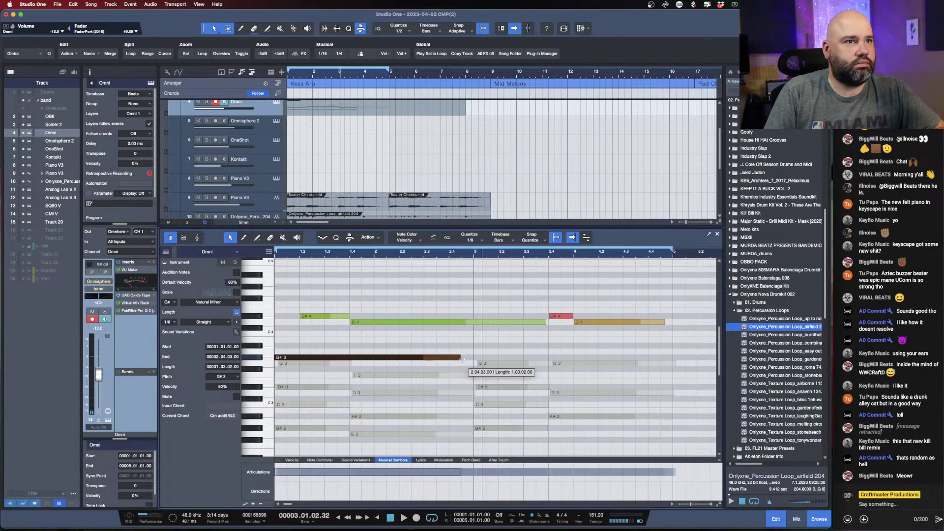
key("space")
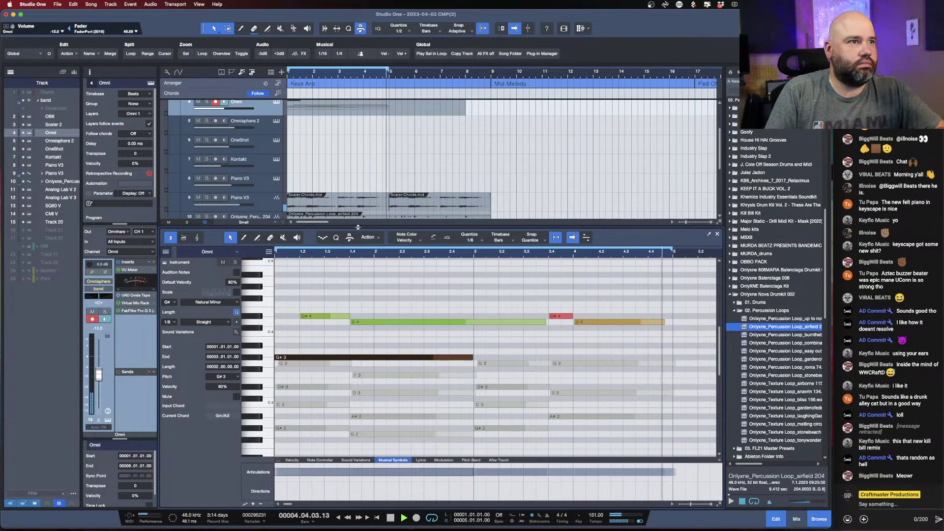
Lower the G#3 note's velocity to about 36% and extend it to the start of bar 5.
left_click(292, 460)
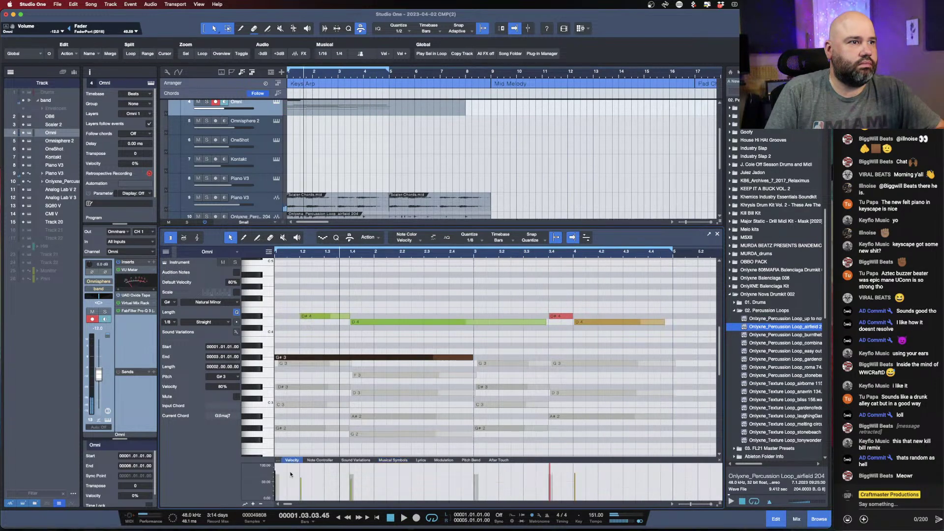
left_click_drag(276, 477, 276, 503)
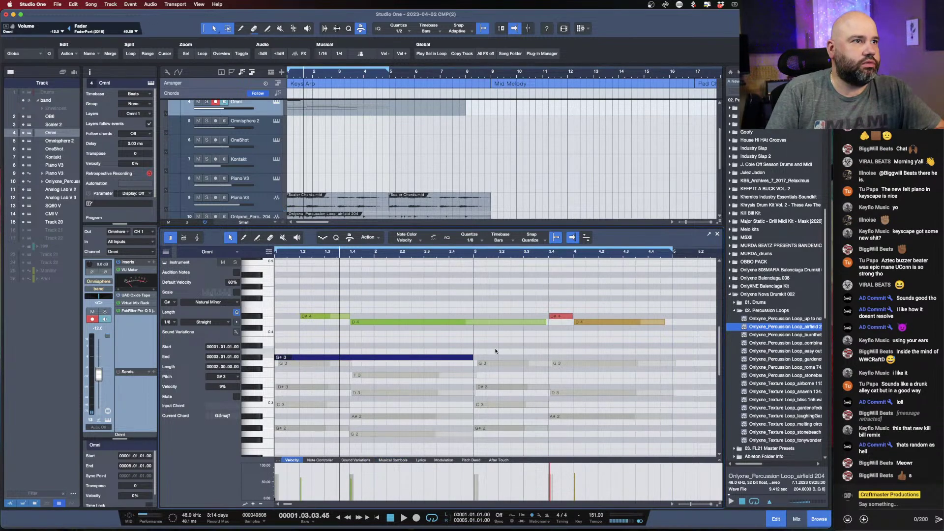
left_click_drag(276, 501, 276, 492)
key("space")
key("space")
key("space")
key("space")
key("space")
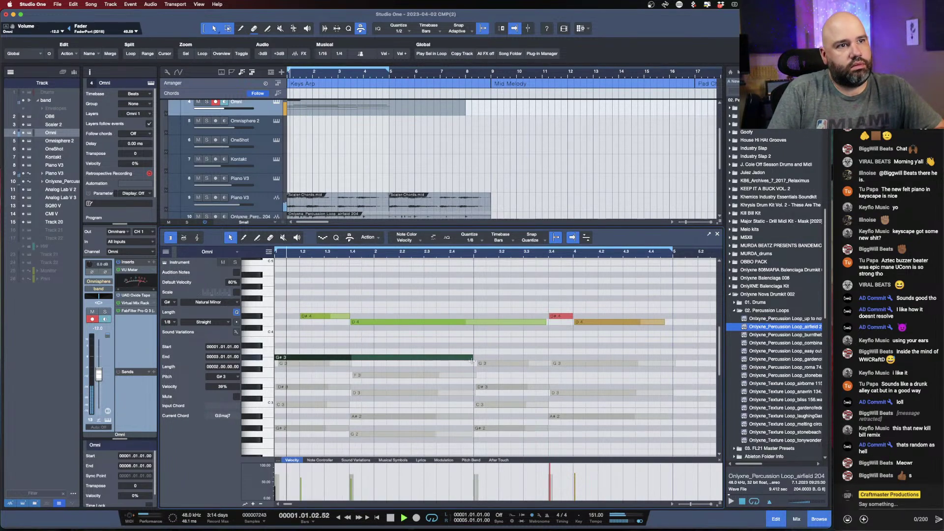
left_click_drag(471, 362, 672, 360)
Set the note colouring to Part, deselect the note and stop playback.
left_click(419, 243)
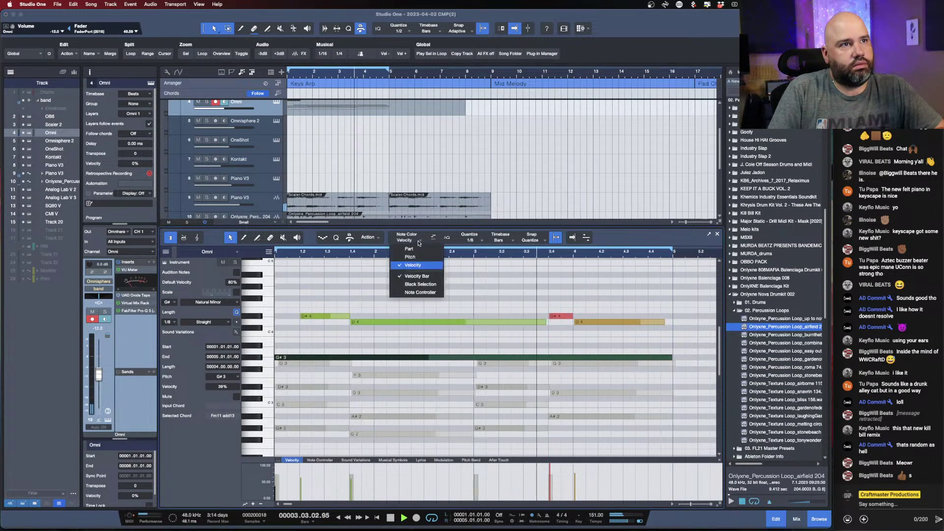
left_click(410, 257)
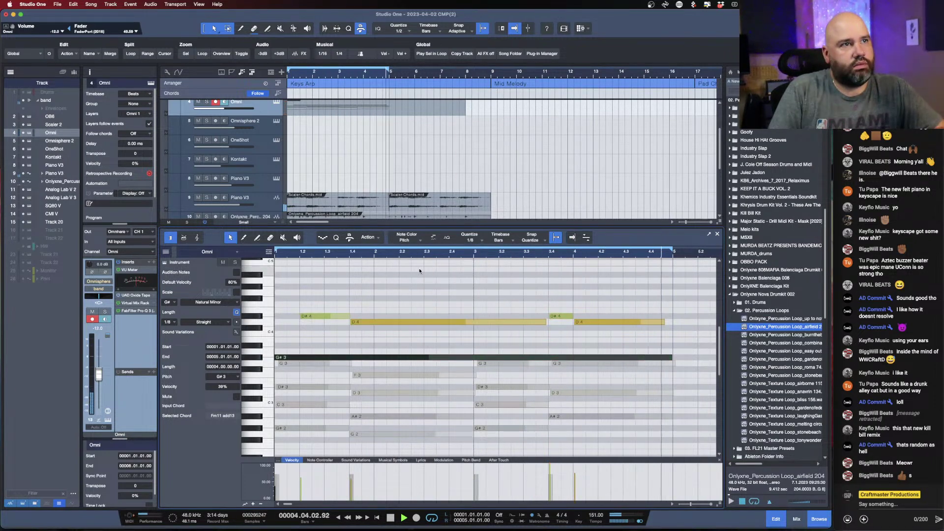
left_click(405, 240)
left_click(414, 265)
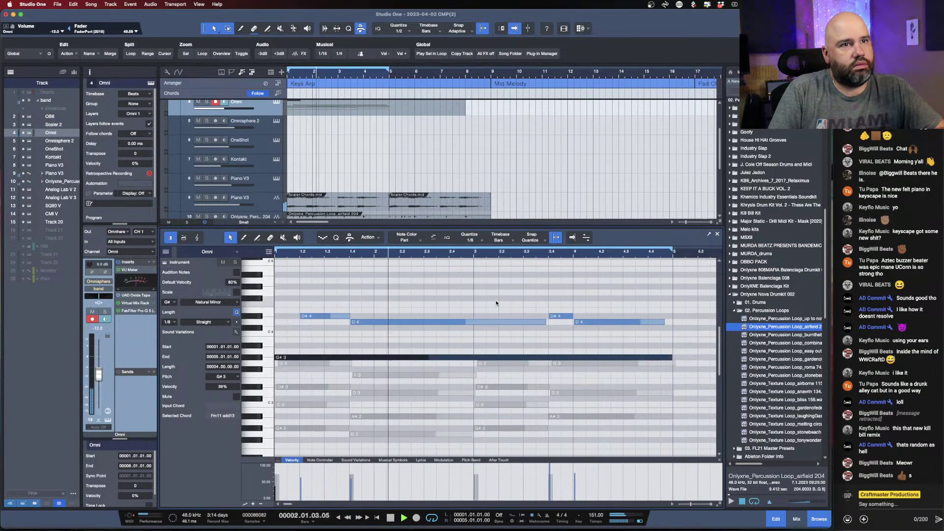
left_click(496, 307)
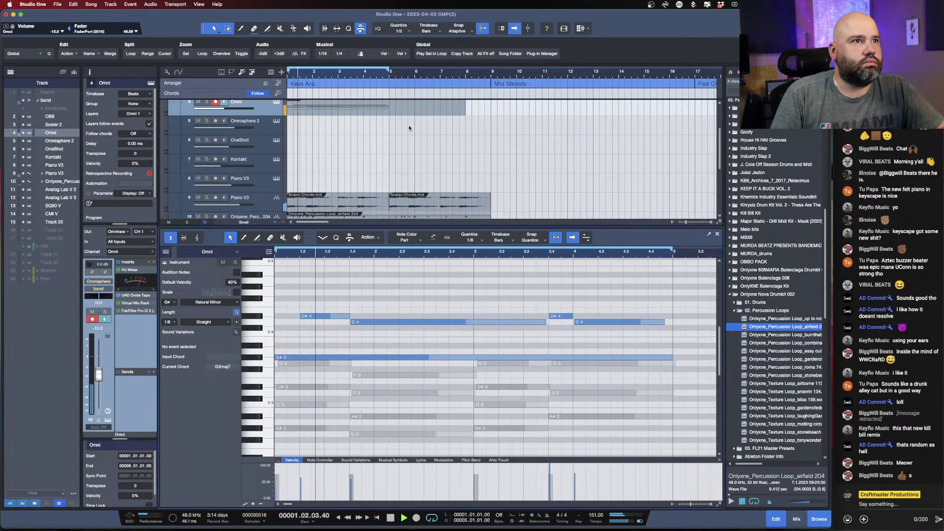
key("space")
Switch to Chrome, skim the RnB sample tutorial from about 4:15 to 5:18 and pause it.
key("super+Tab")
right_click(933, 97)
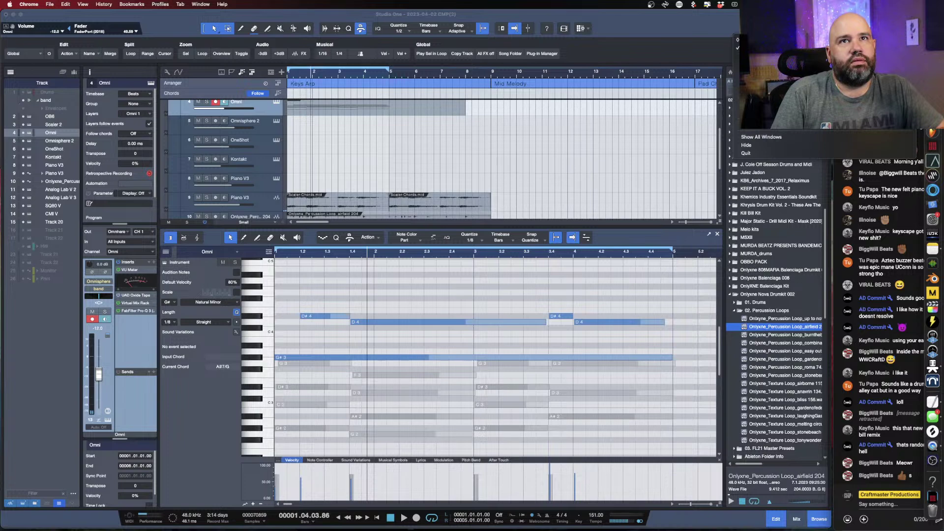
left_click(831, 39)
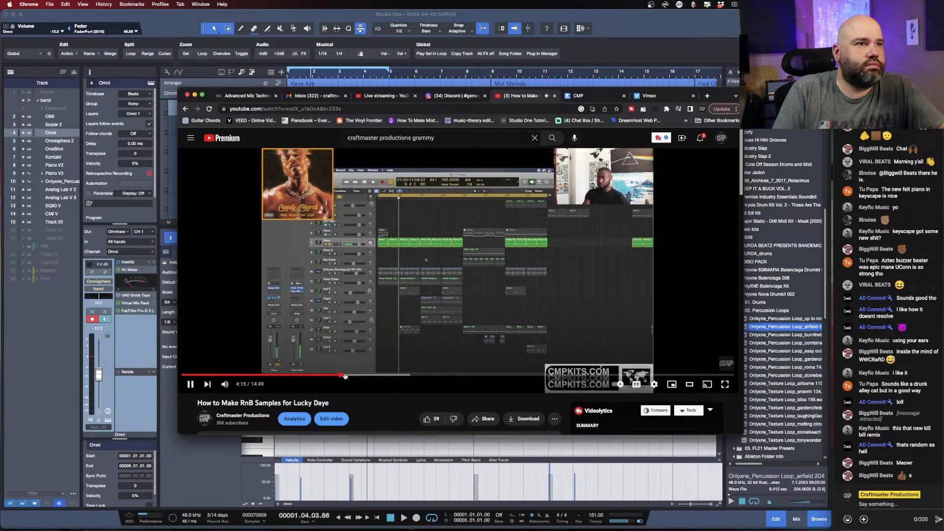
left_click(346, 376)
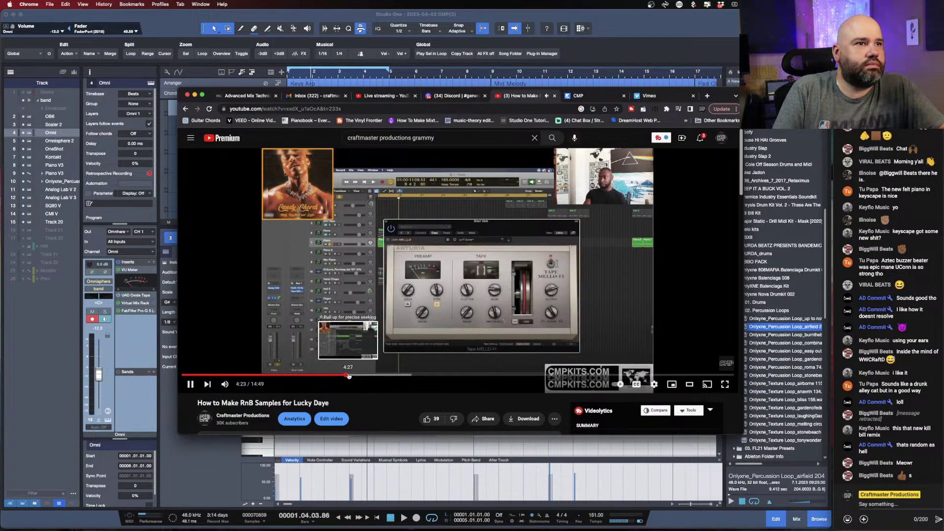
left_click(352, 376)
left_click_drag(352, 376, 379, 376)
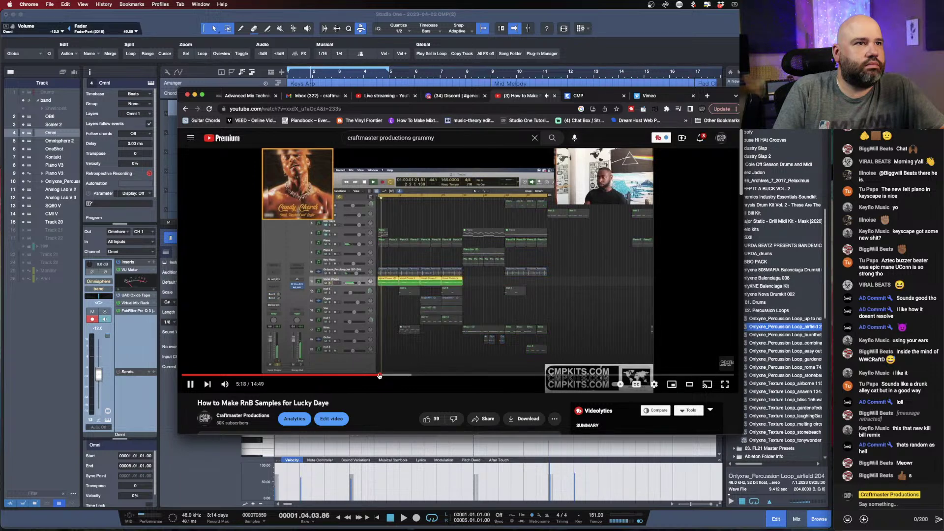
left_click(460, 196)
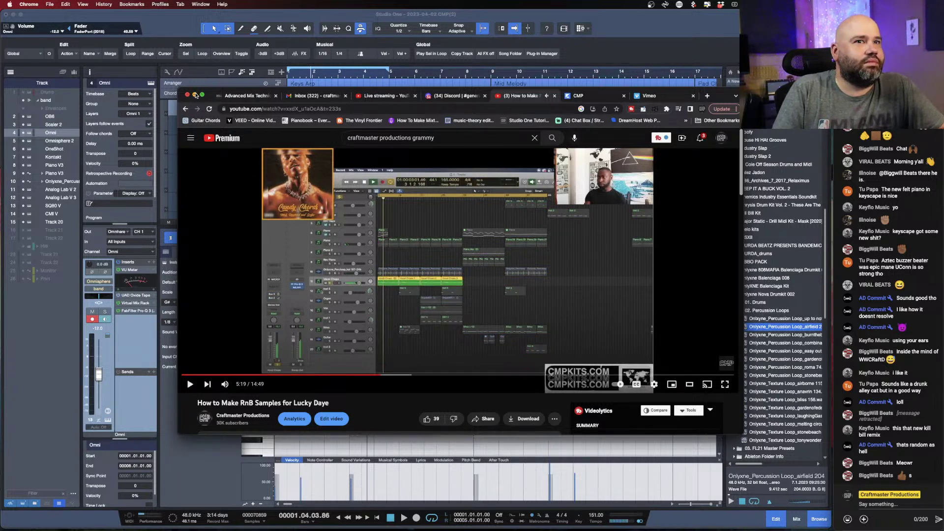
Minimize the browser and give the arrangement more height above the note editor in Studio One.
left_click(195, 95)
left_click_drag(427, 231, 427, 329)
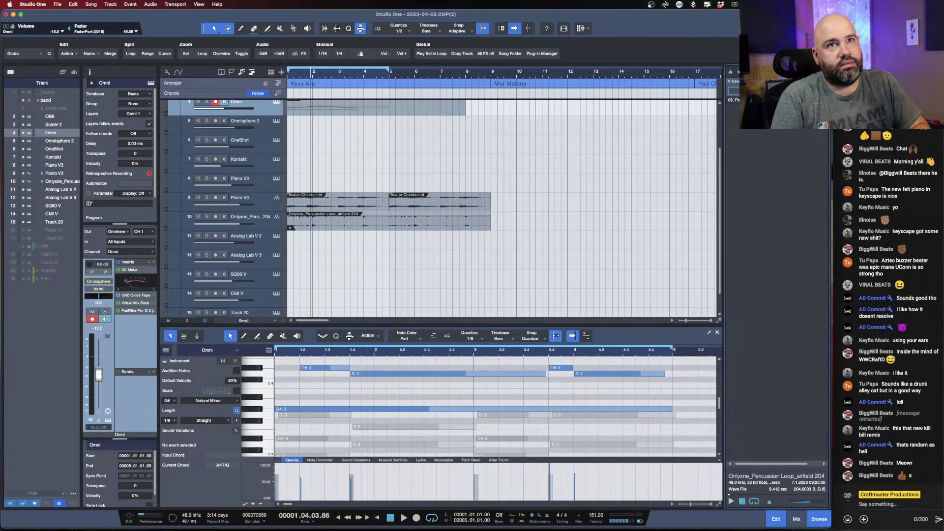
Search the instruments for Arcade, save the song as 2023-04-02 CMP(3) and place Arcade on the SQ80 V track.
left_click(730, 71)
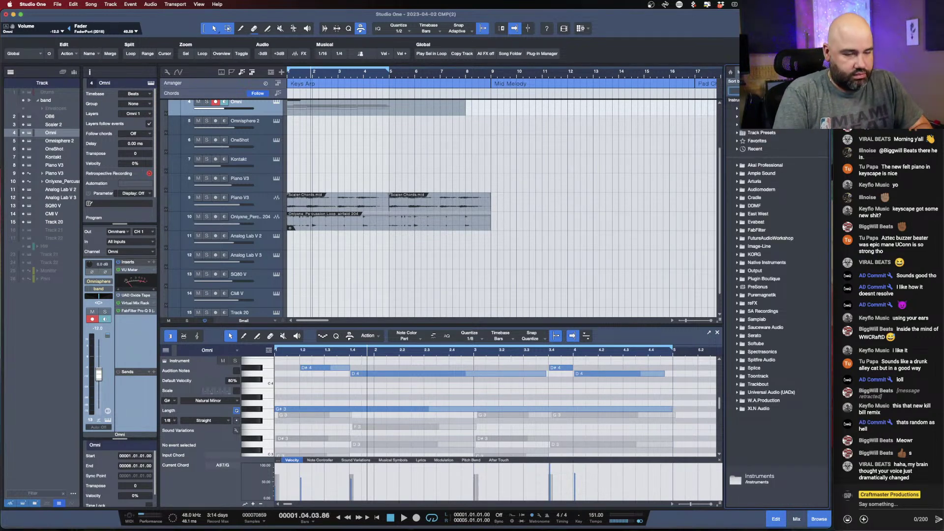
type("arcade")
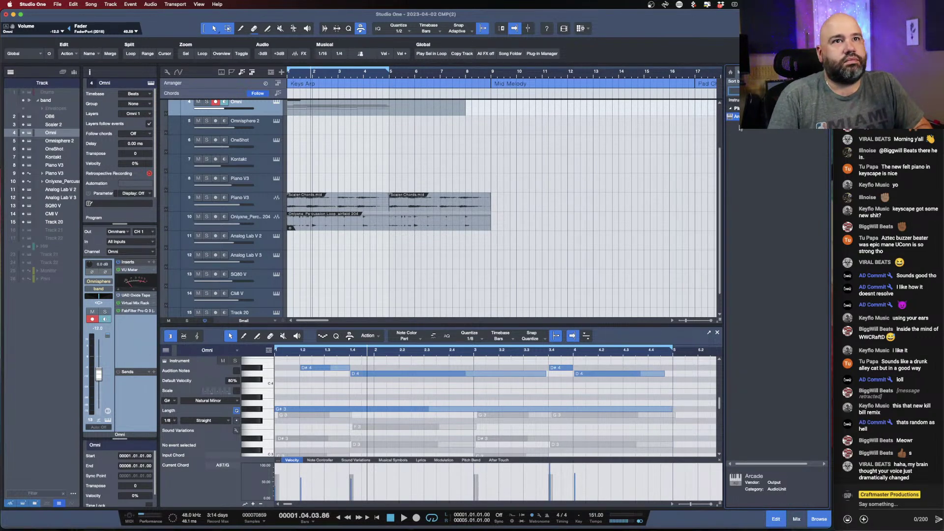
key("super+s")
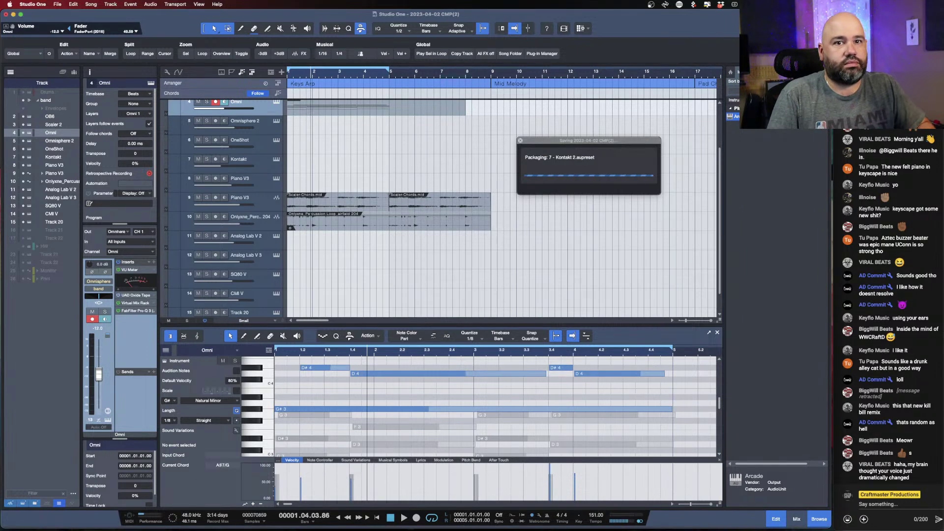
left_click_drag(752, 476, 315, 276)
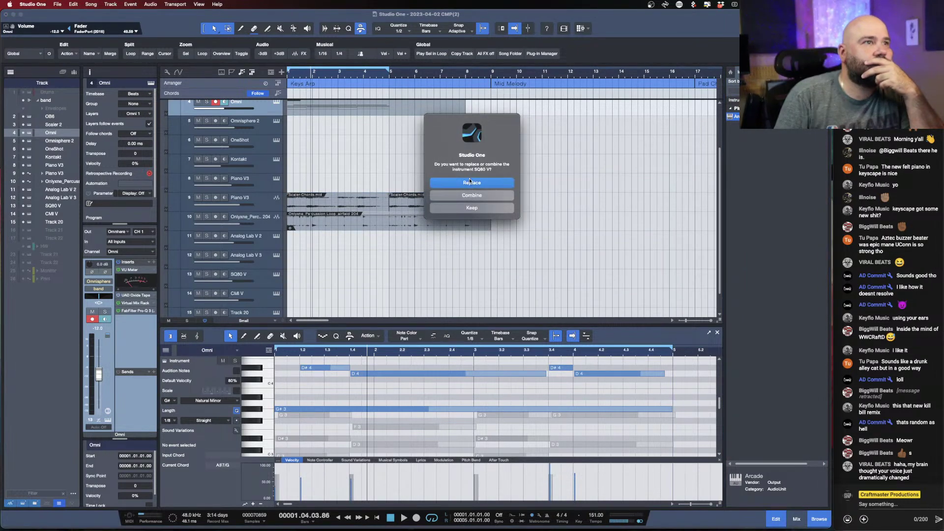